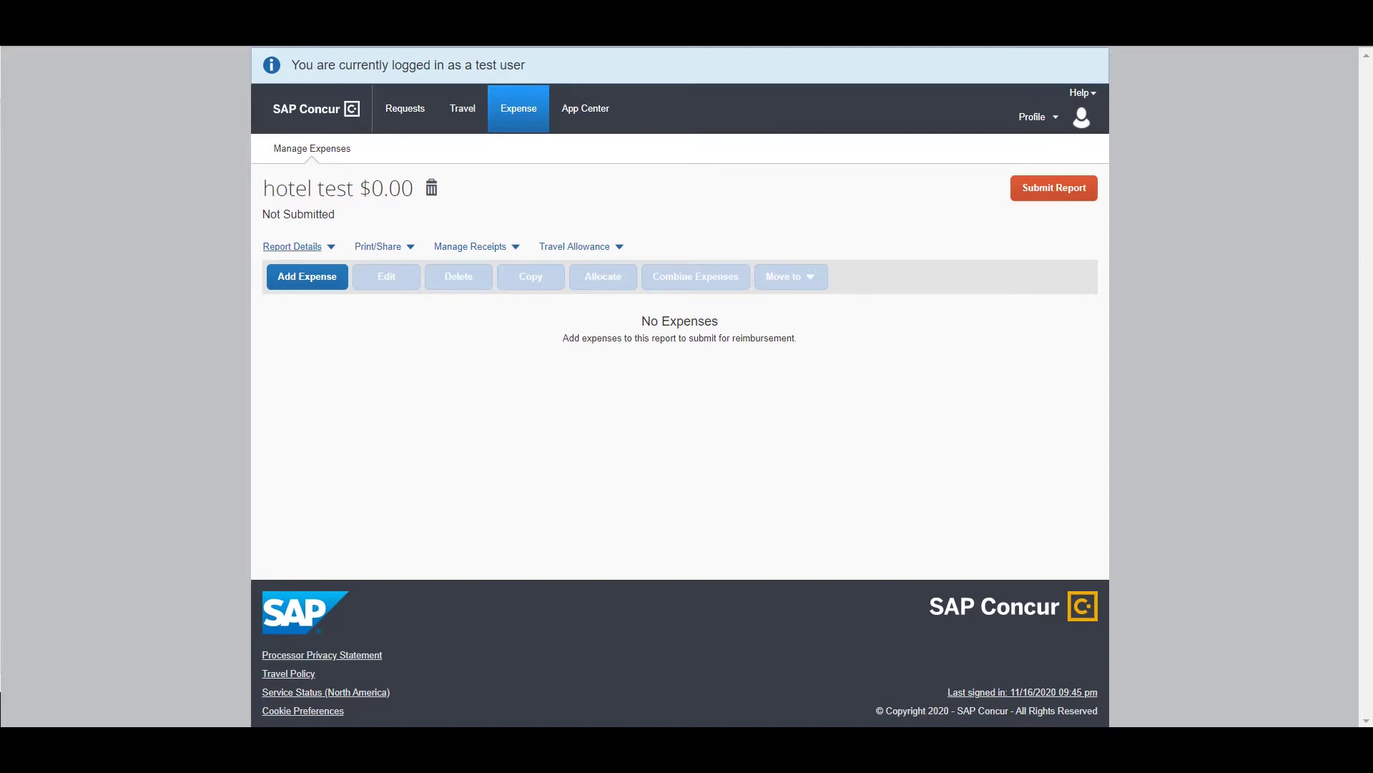
Step: Add a new Hotel/Lodging expense to the report with check-in date 10/08/2020 and check-out date 10/11/2020
{"action": "left_click", "coordinate": [315, 283]}
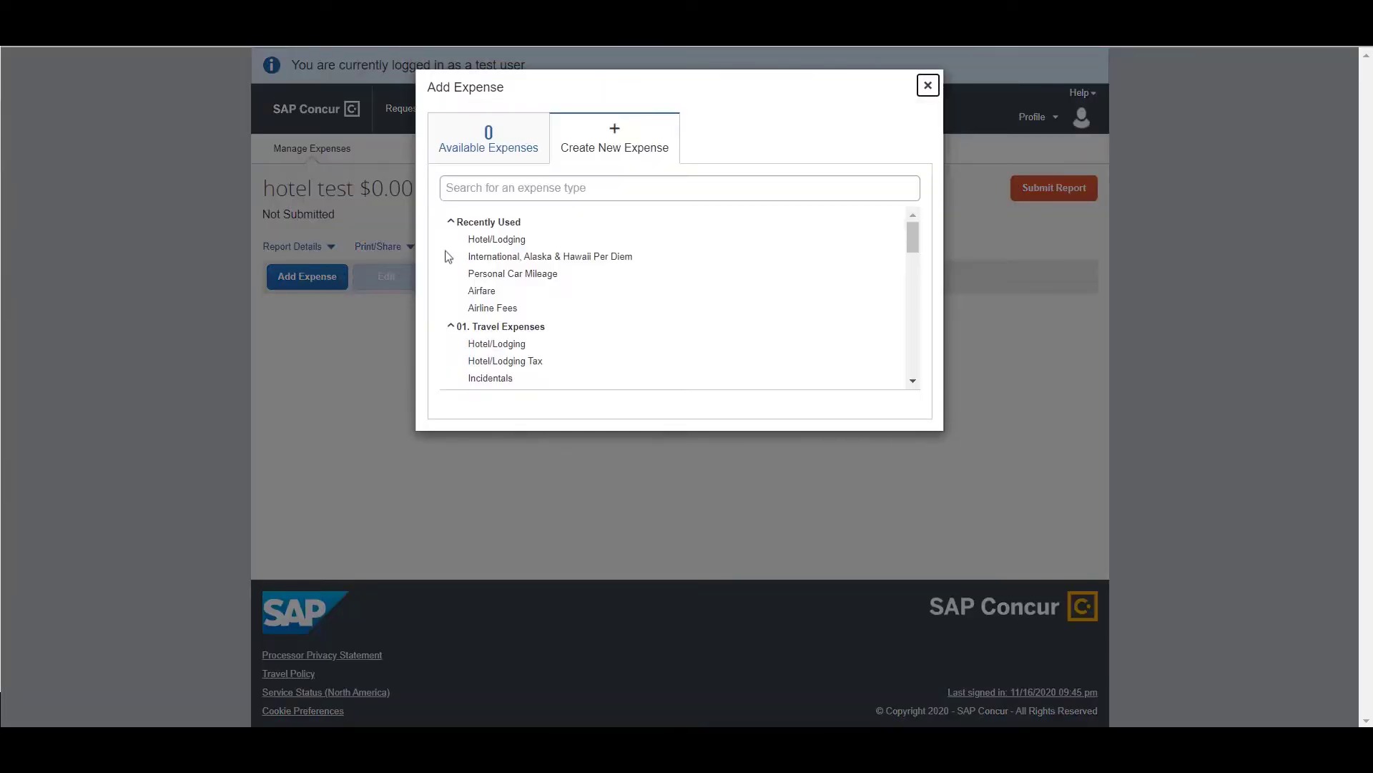
{"action": "left_click", "coordinate": [516, 240]}
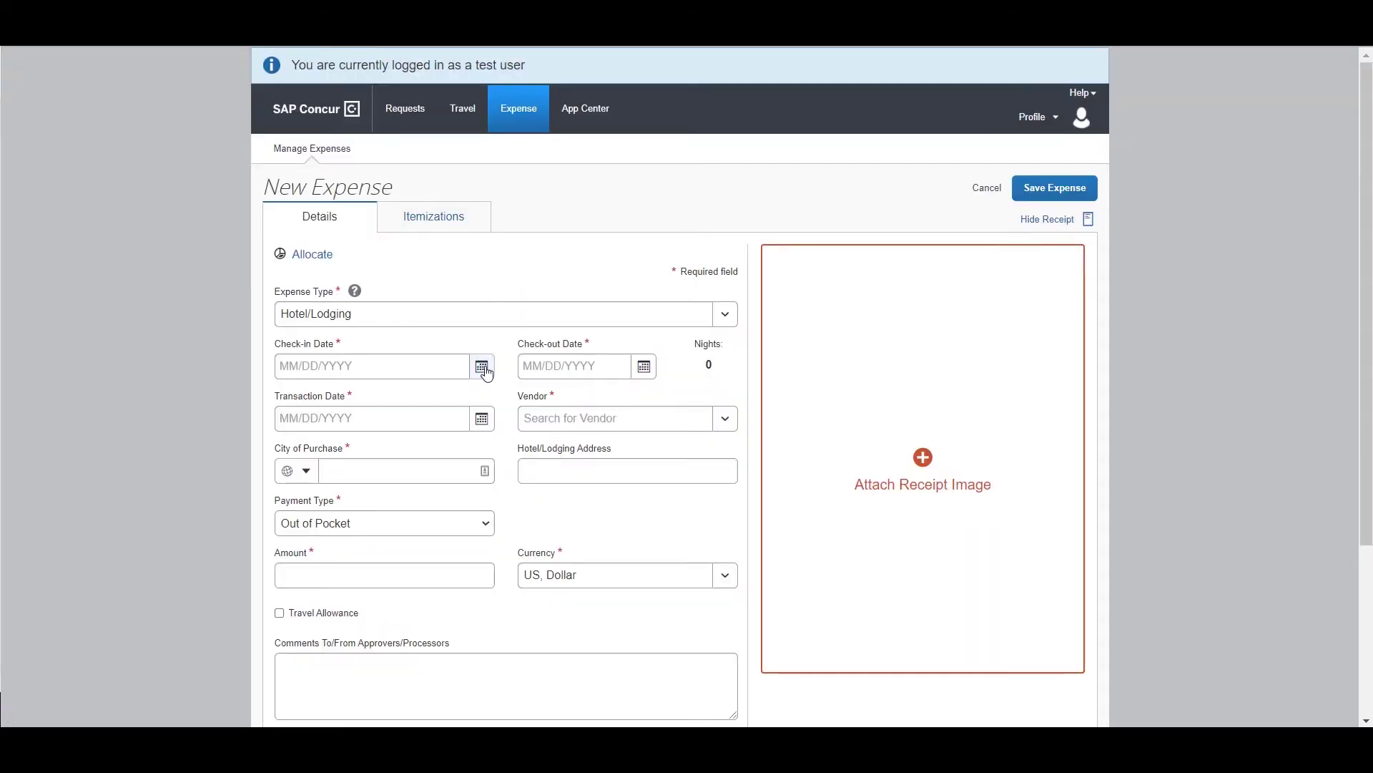
{"action": "left_click", "coordinate": [481, 367]}
{"action": "left_click", "coordinate": [292, 397]}
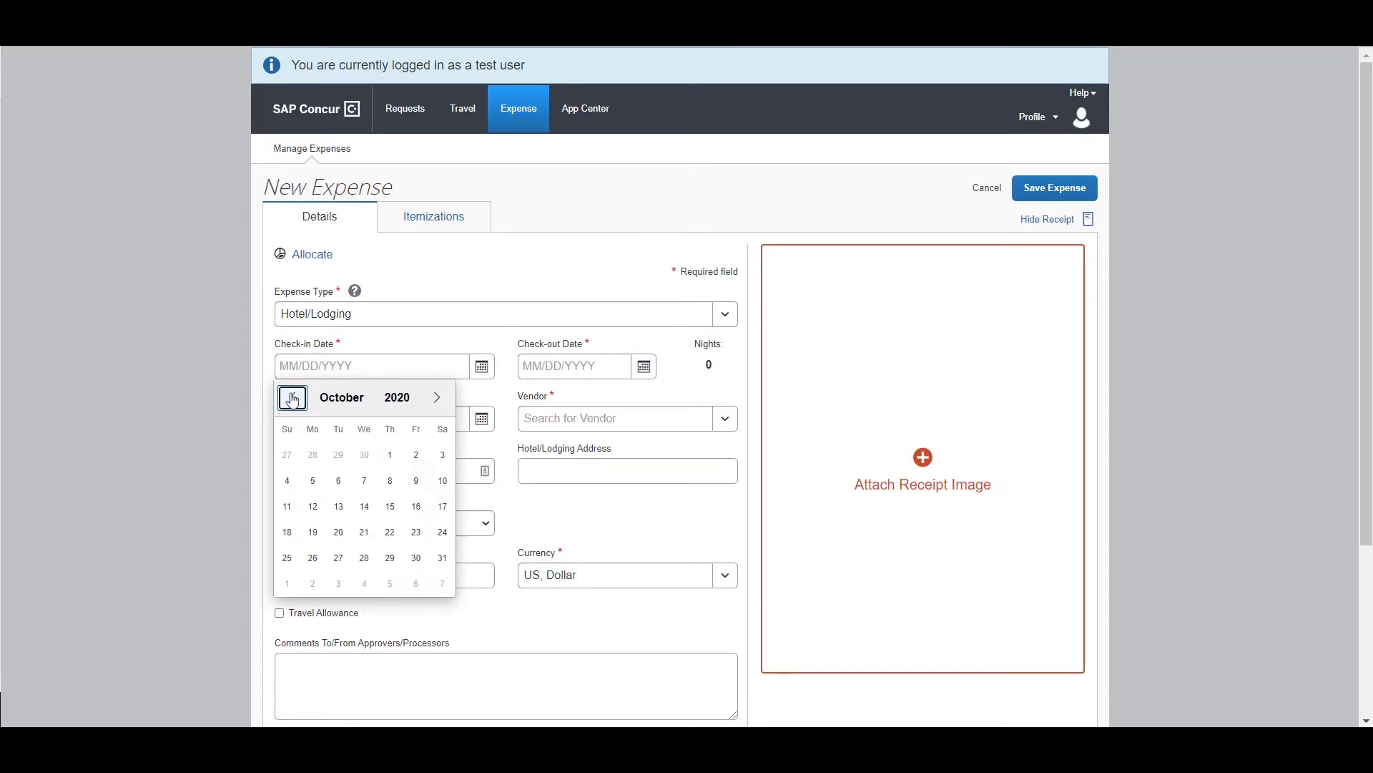
{"action": "left_click", "coordinate": [390, 480]}
{"action": "left_click", "coordinate": [645, 367]}
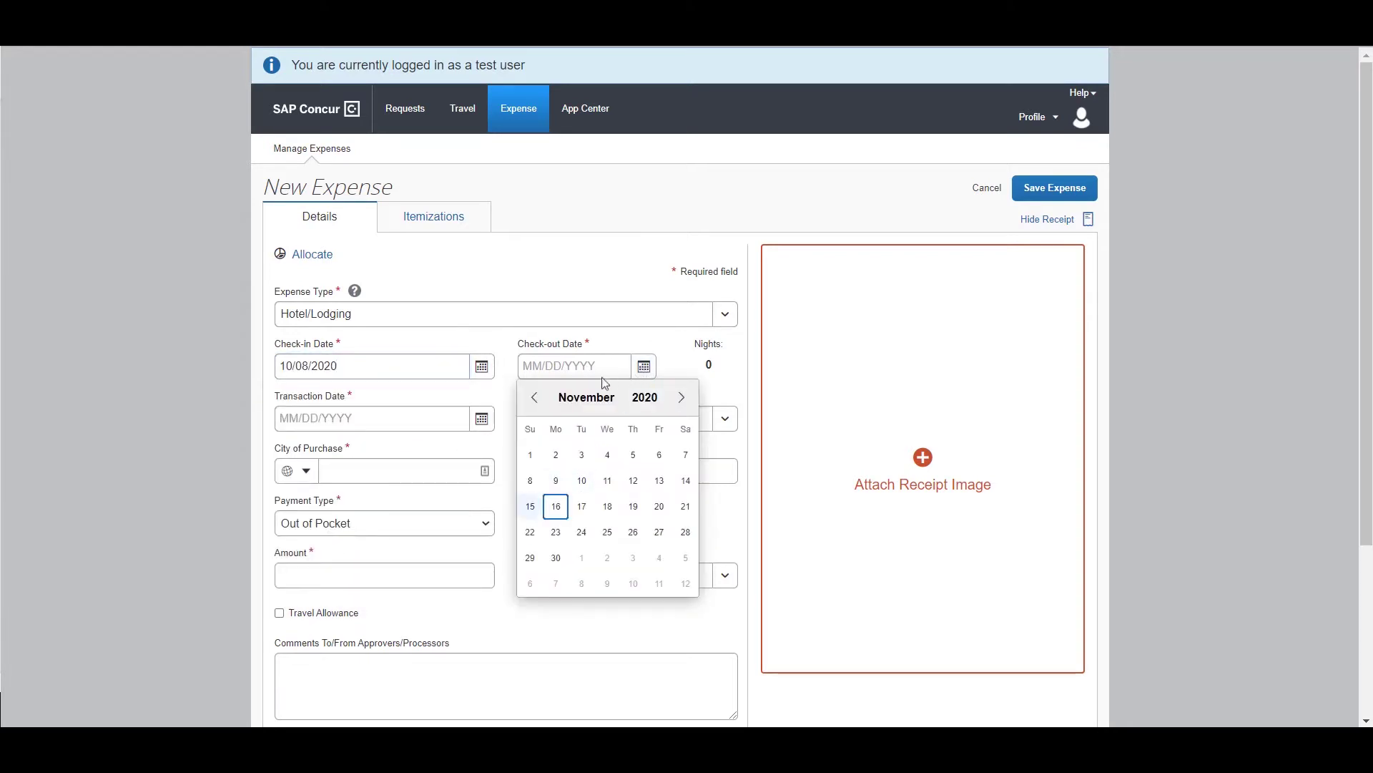
{"action": "left_click", "coordinate": [535, 397]}
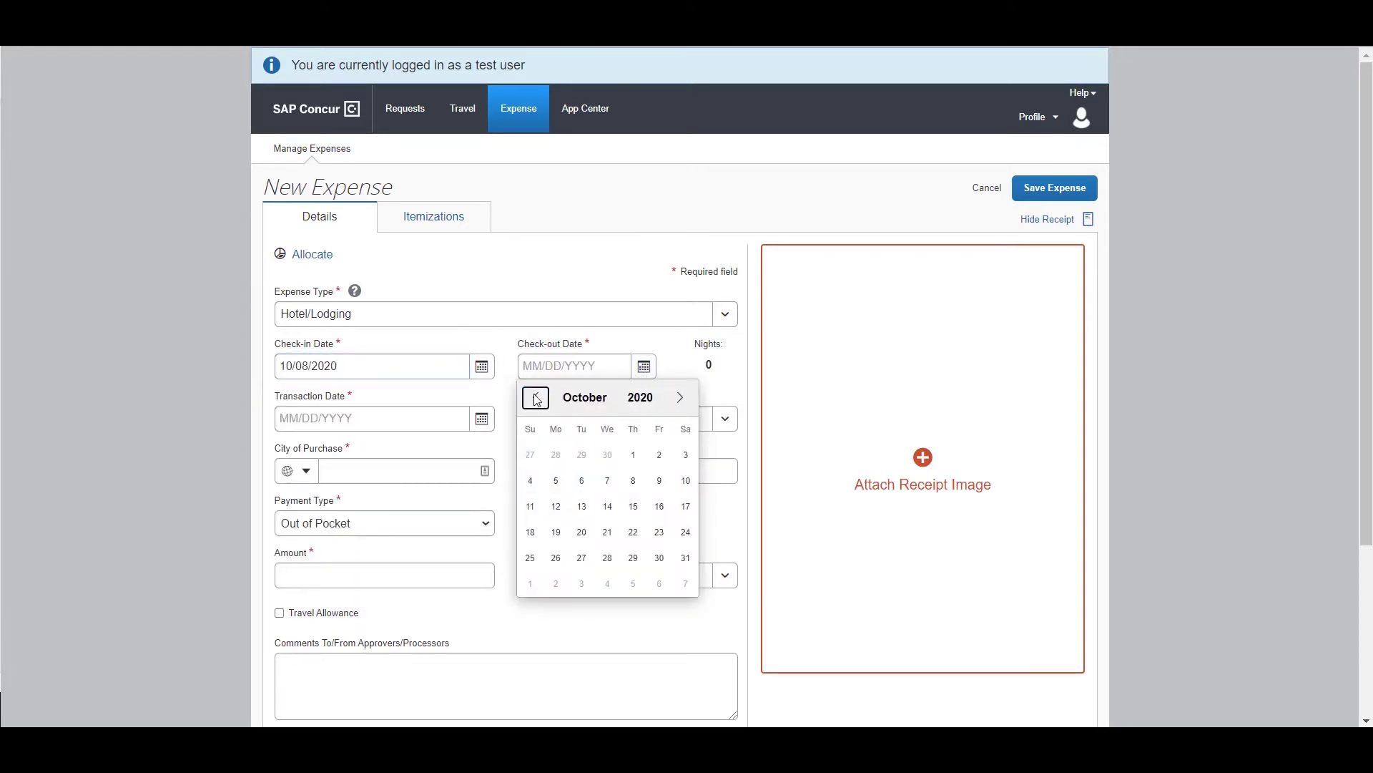
{"action": "left_click", "coordinate": [530, 506]}
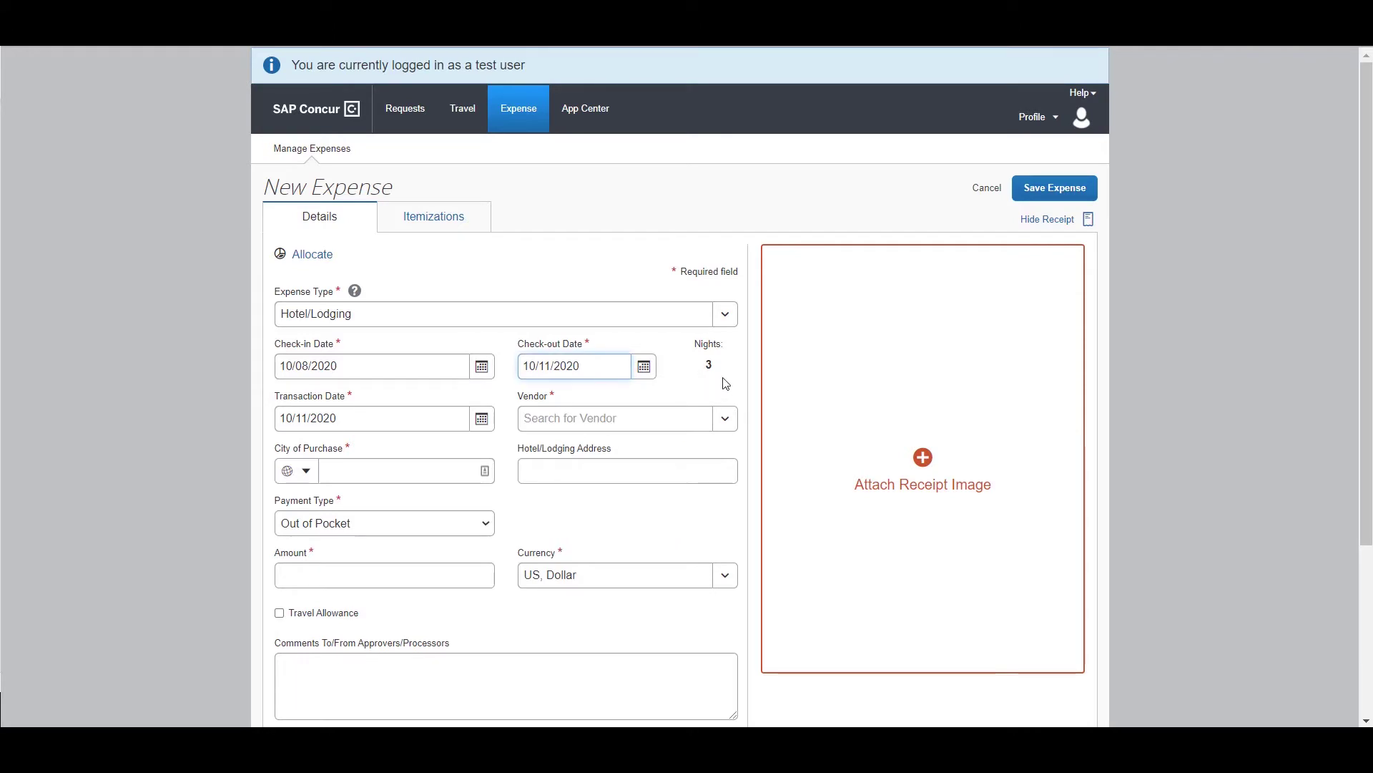
Step: Set the hotel expense's vendor to Renaissance and its city of purchase to Newport Beach, California
{"action": "left_click", "coordinate": [679, 420]}
{"action": "type", "text": "Renai"}
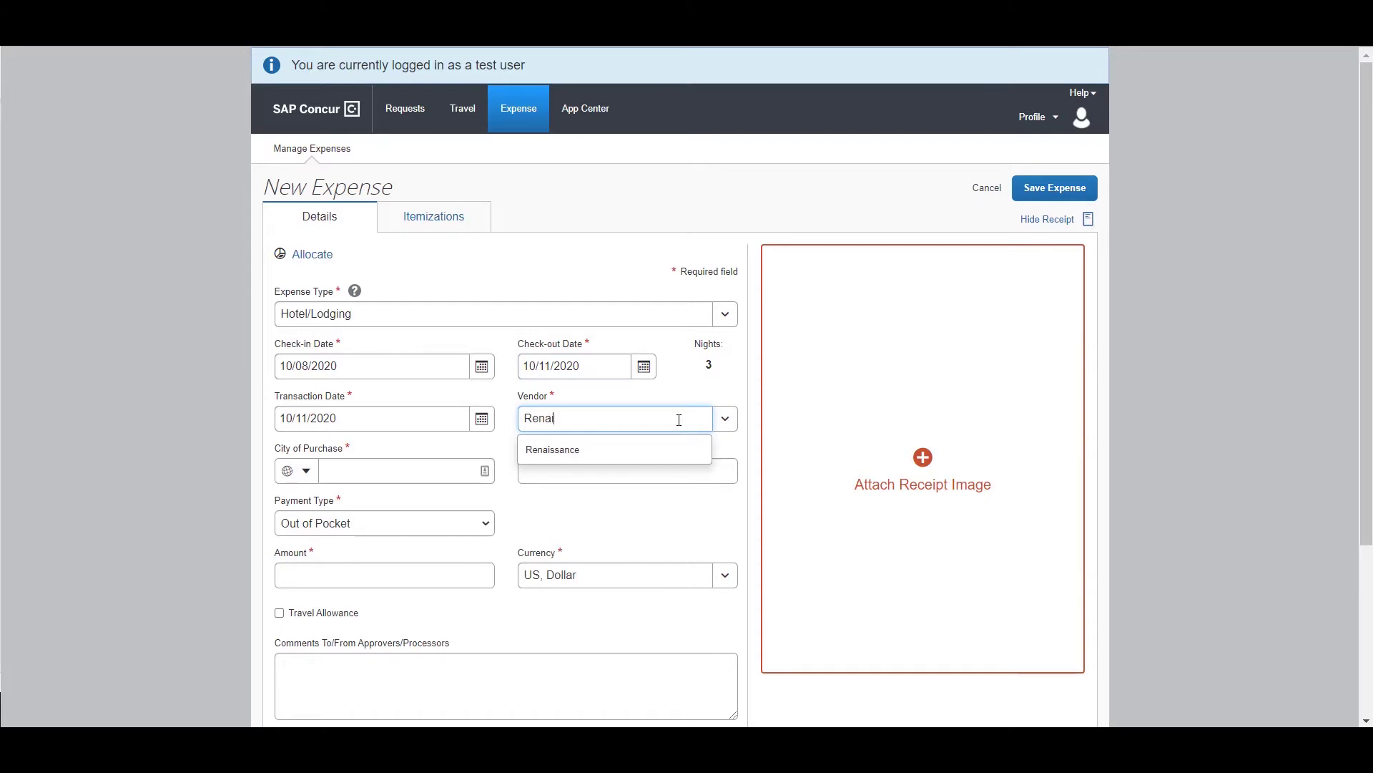
{"action": "left_click", "coordinate": [594, 451]}
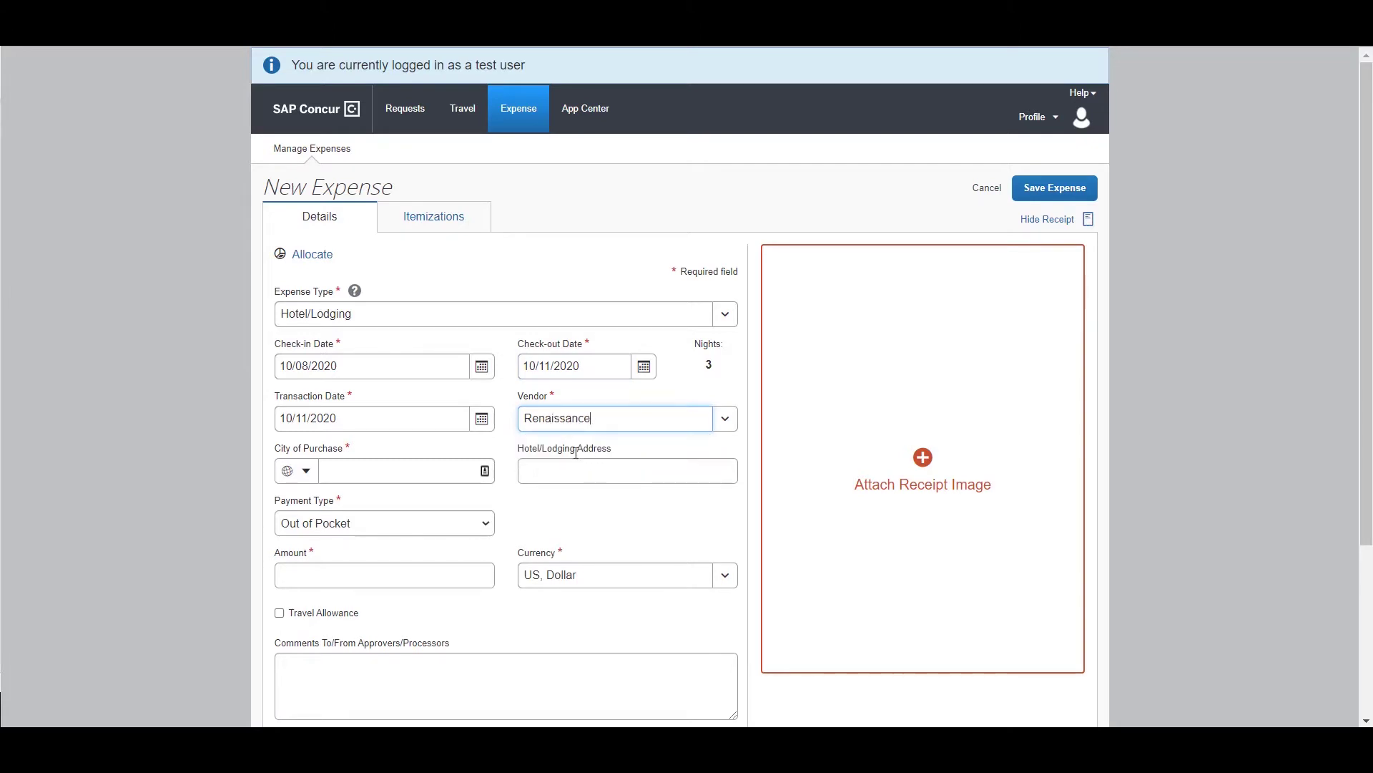
{"action": "left_click", "coordinate": [398, 473]}
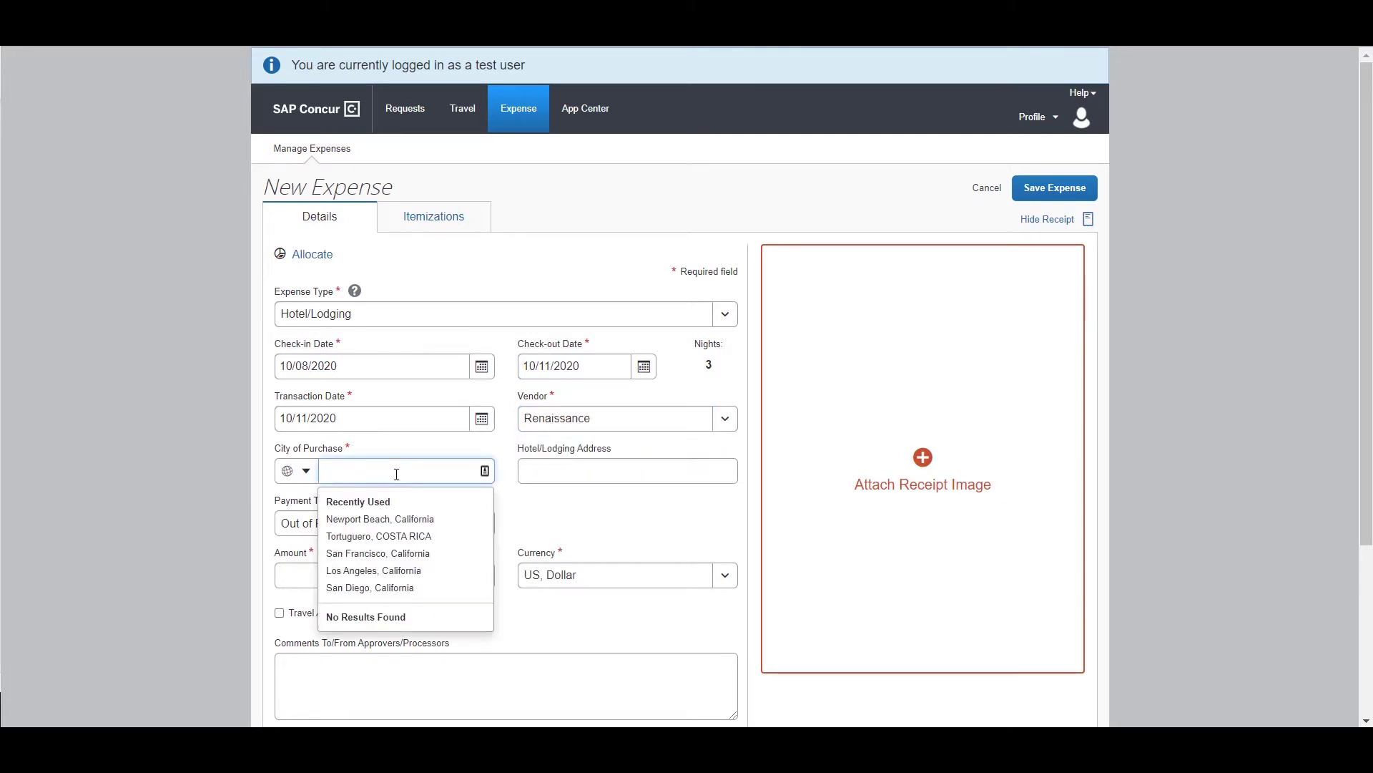
{"action": "type", "text": "Newport"}
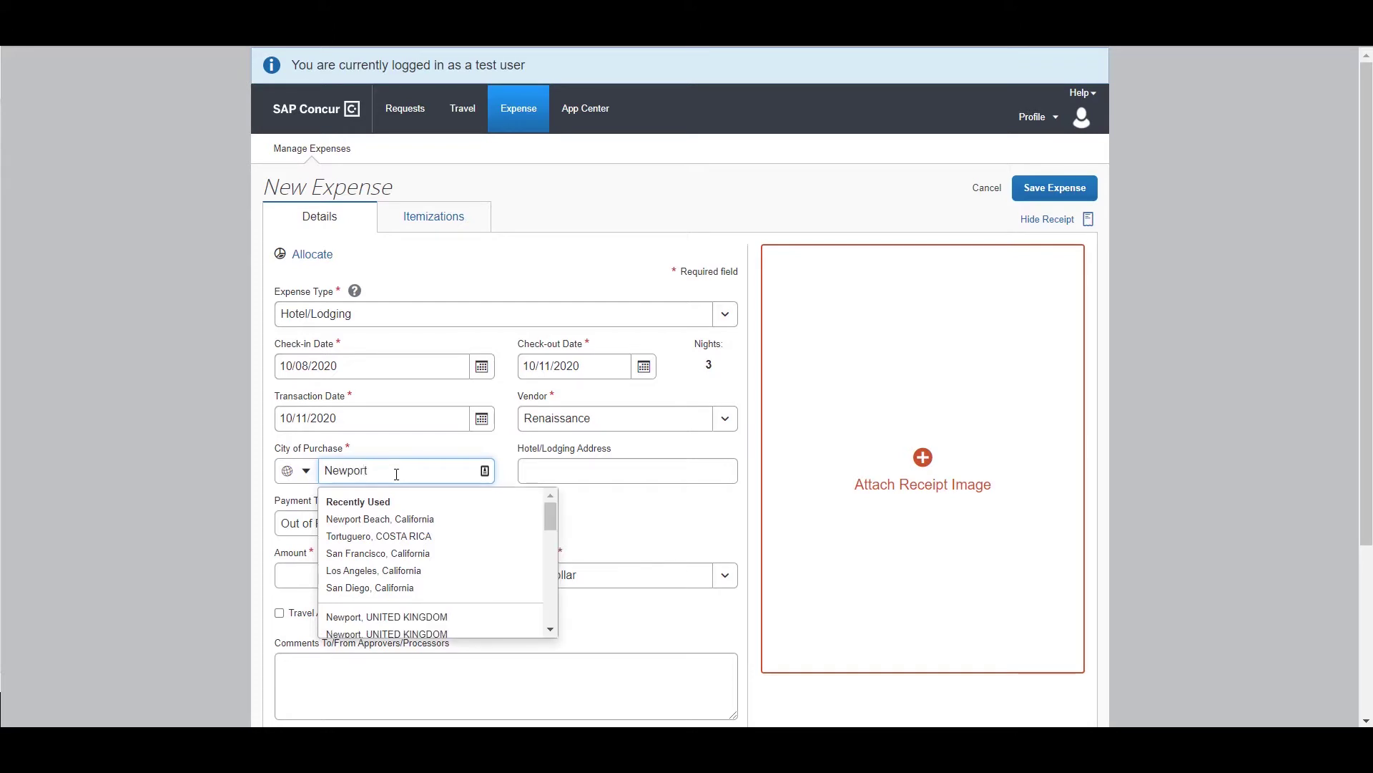
{"action": "left_click", "coordinate": [387, 519]}
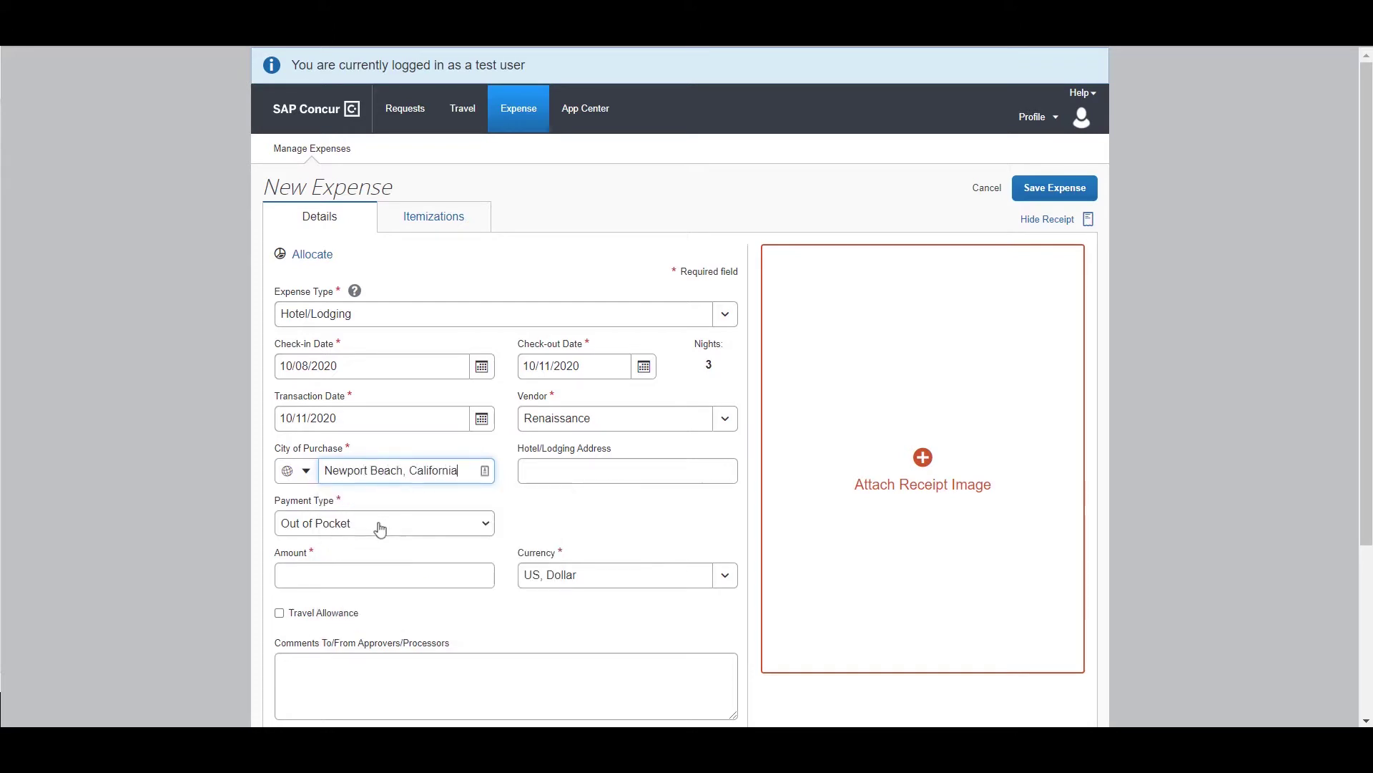
Step: Enter 600.76 as the amount of the hotel expense
{"action": "left_click", "coordinate": [327, 576]}
{"action": "type", "text": "600"}
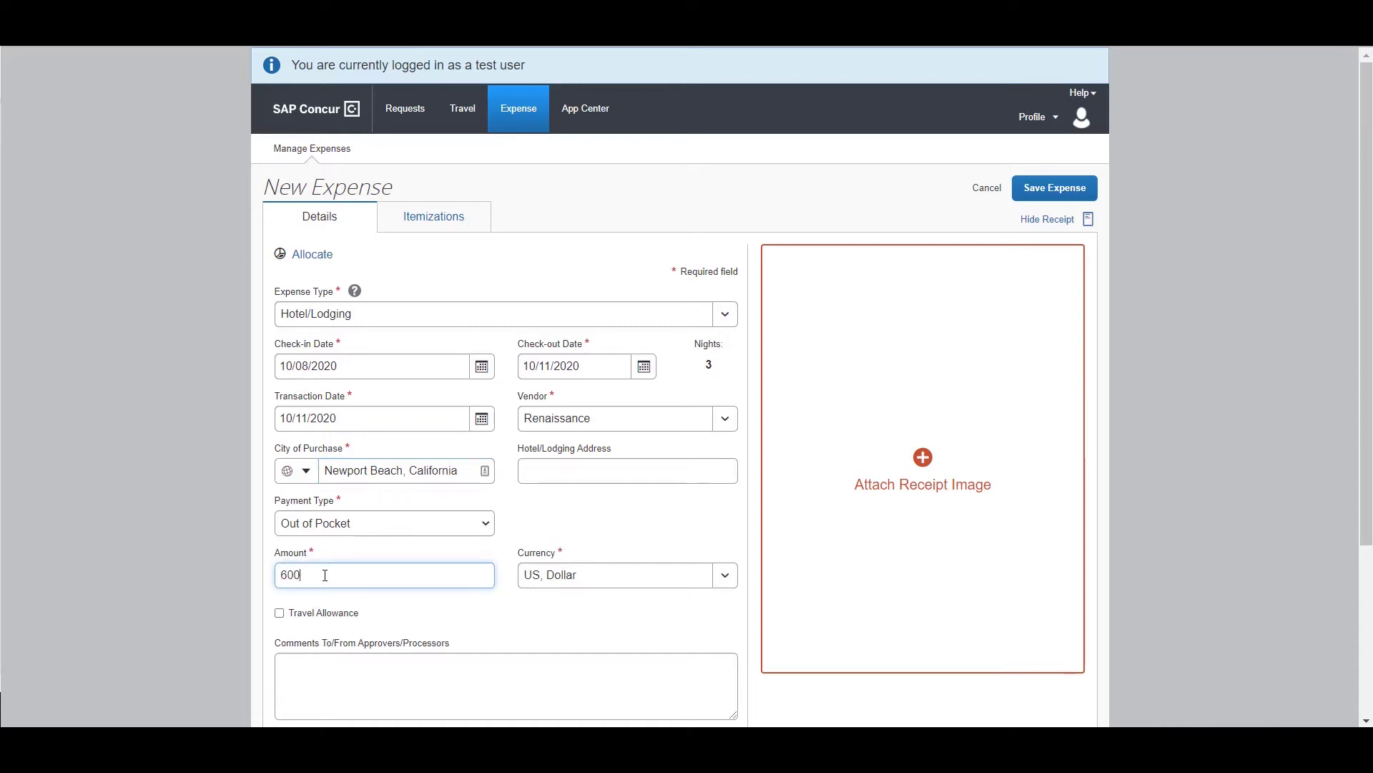
{"action": "type", "text": ".76"}
Step: Create a new itemization for the hotel expense with the expense type Hotel/Lodging
{"action": "left_click", "coordinate": [451, 223]}
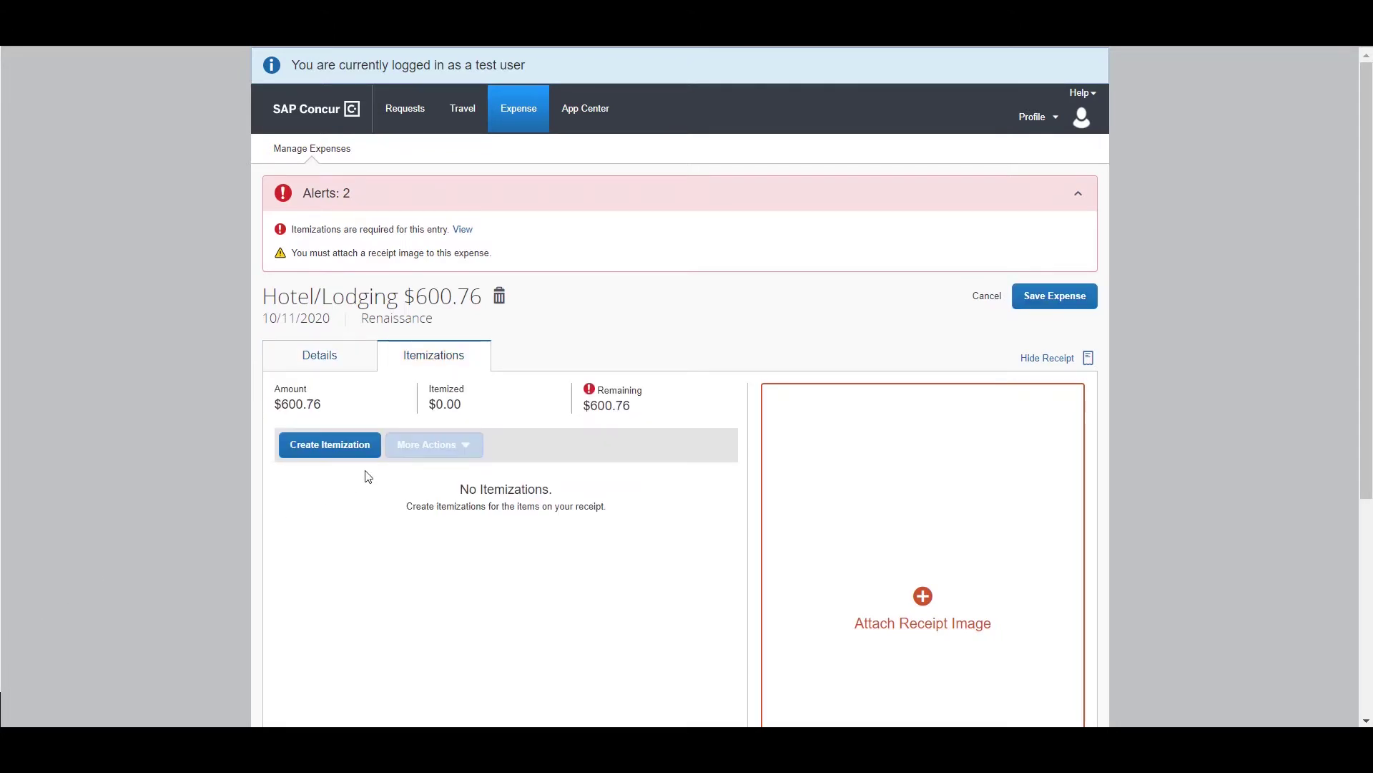
{"action": "left_click", "coordinate": [329, 445]}
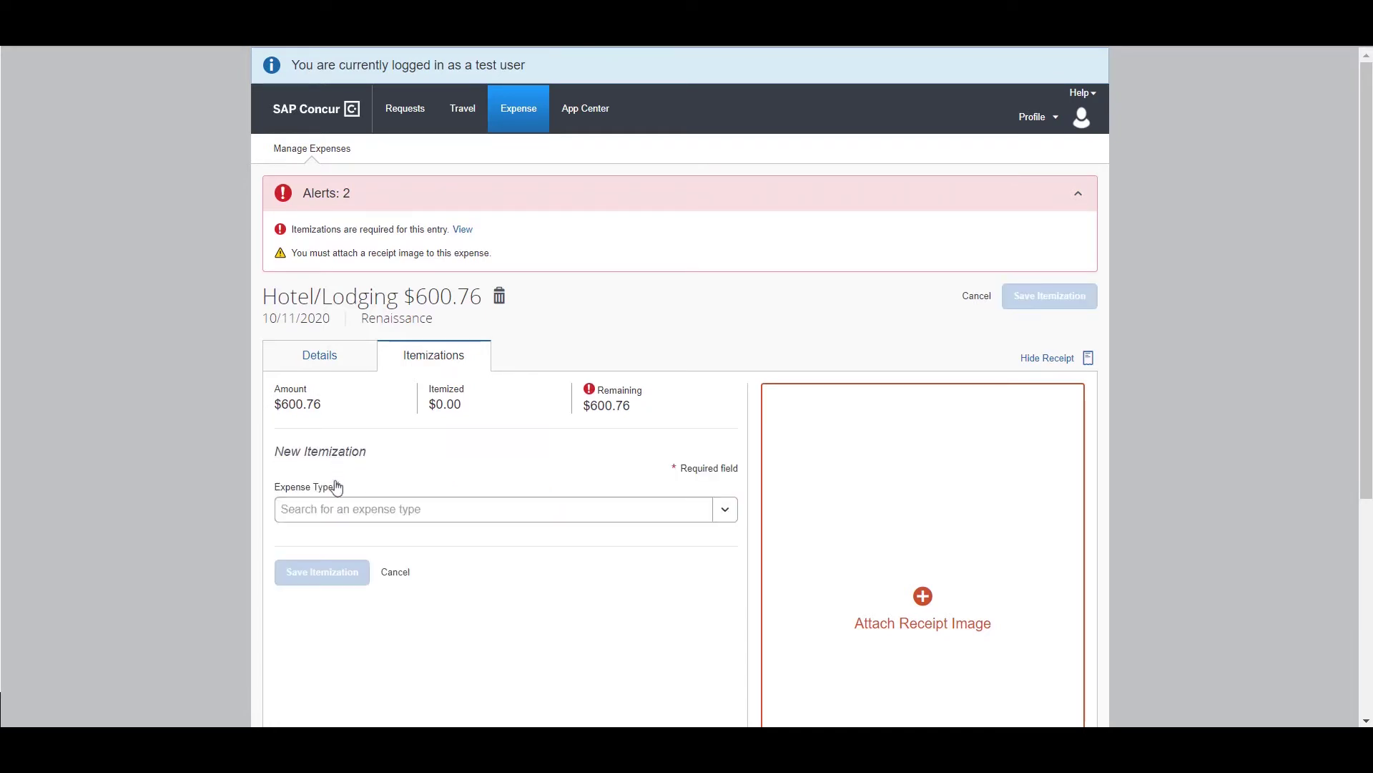
{"action": "left_click", "coordinate": [337, 506]}
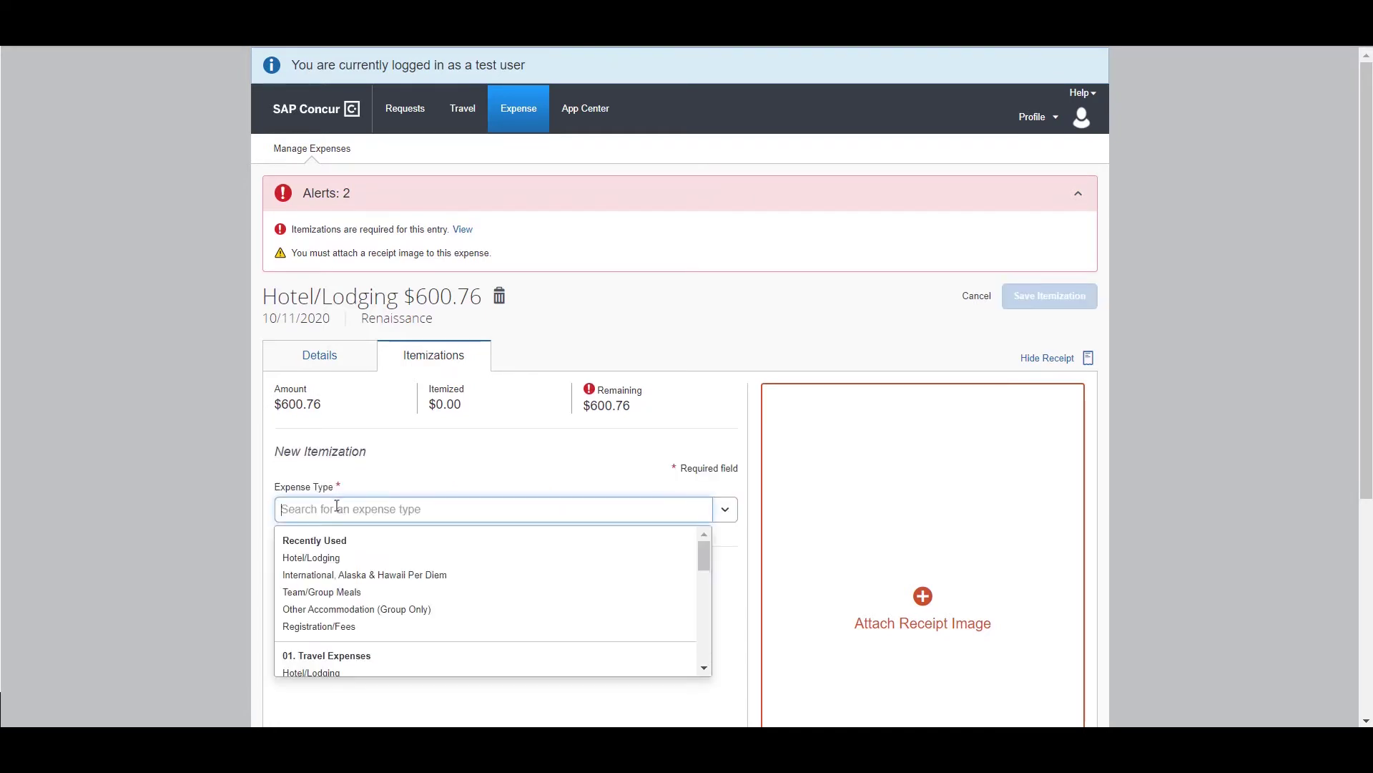
{"action": "left_click", "coordinate": [320, 558]}
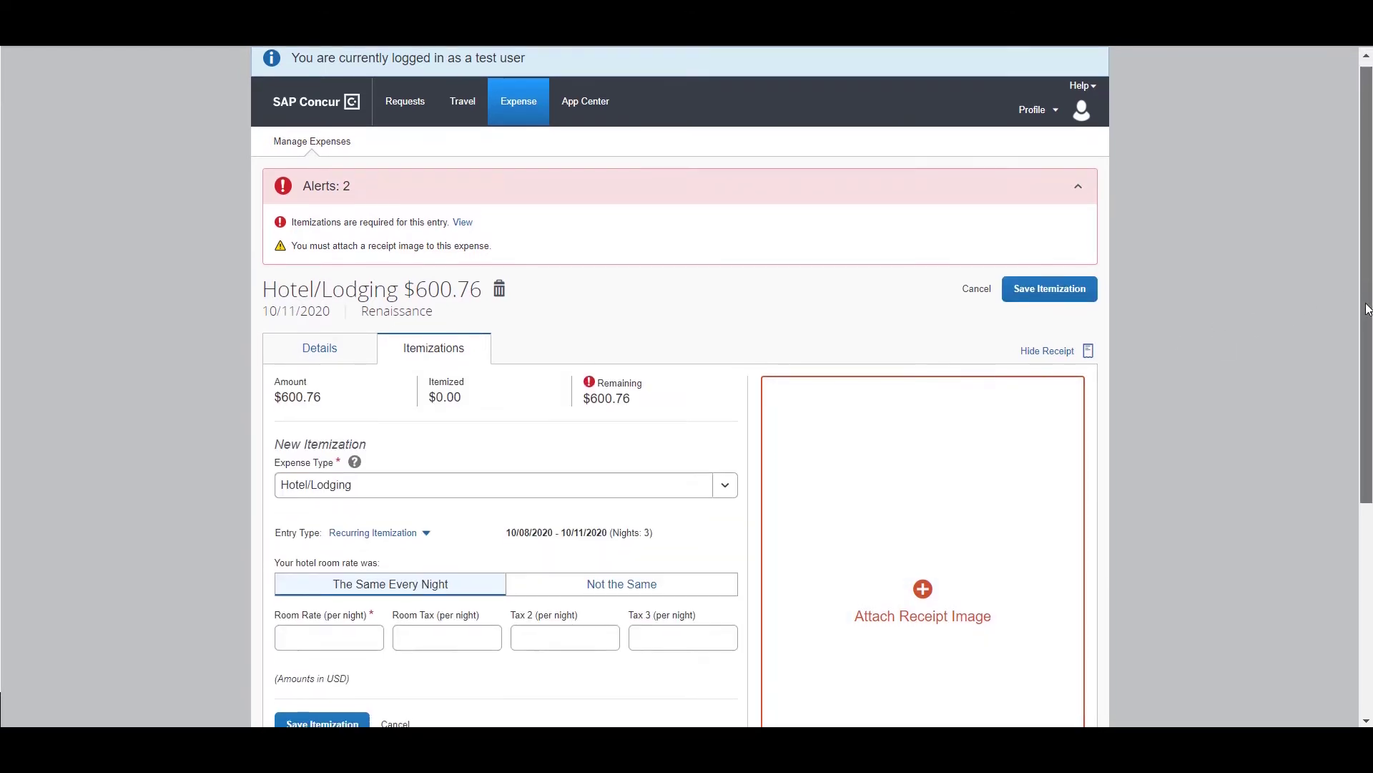
{"action": "scroll", "coordinate": [844, 417], "scroll_direction": "down", "scroll_amount": 3}
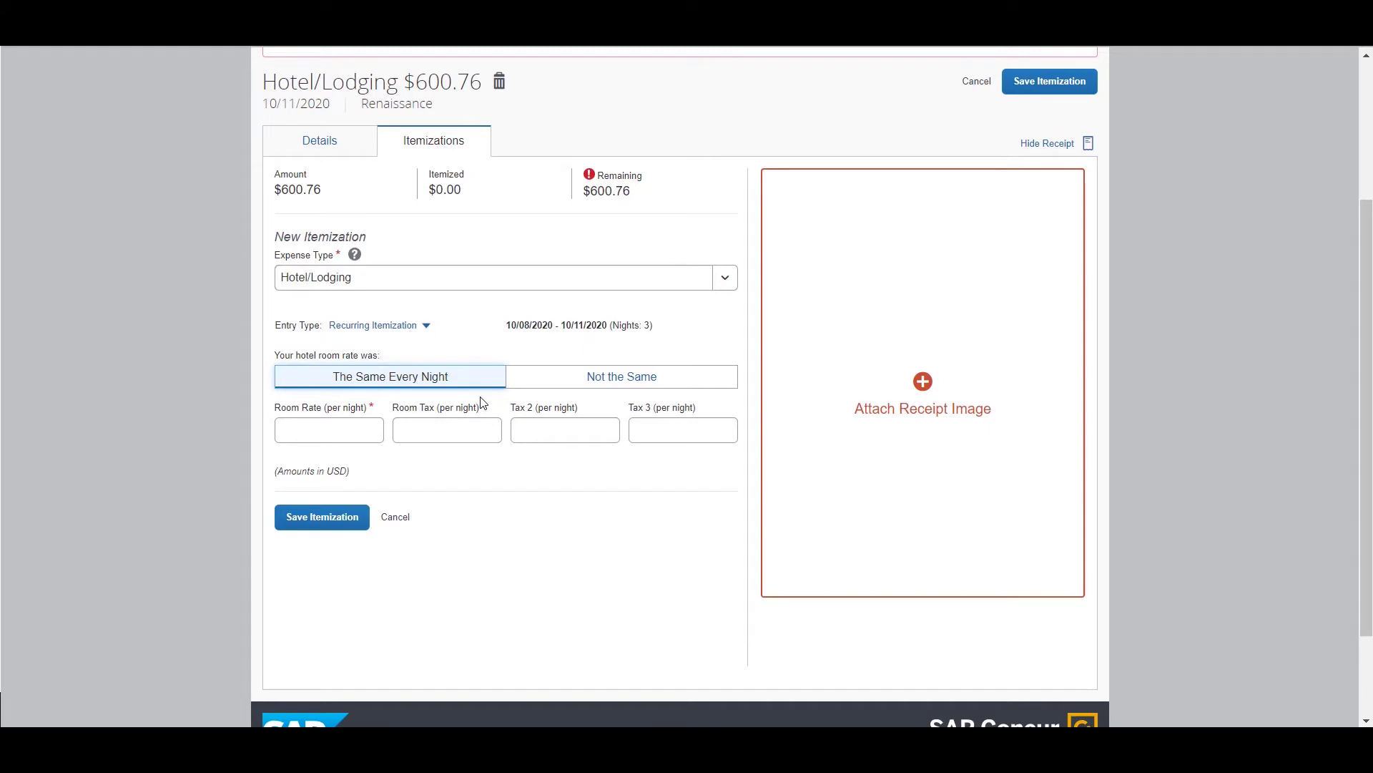
Step: Check the varying-rate option, return to the same rate every night, and set the nightly room rate to 169.00
{"action": "left_click", "coordinate": [568, 385]}
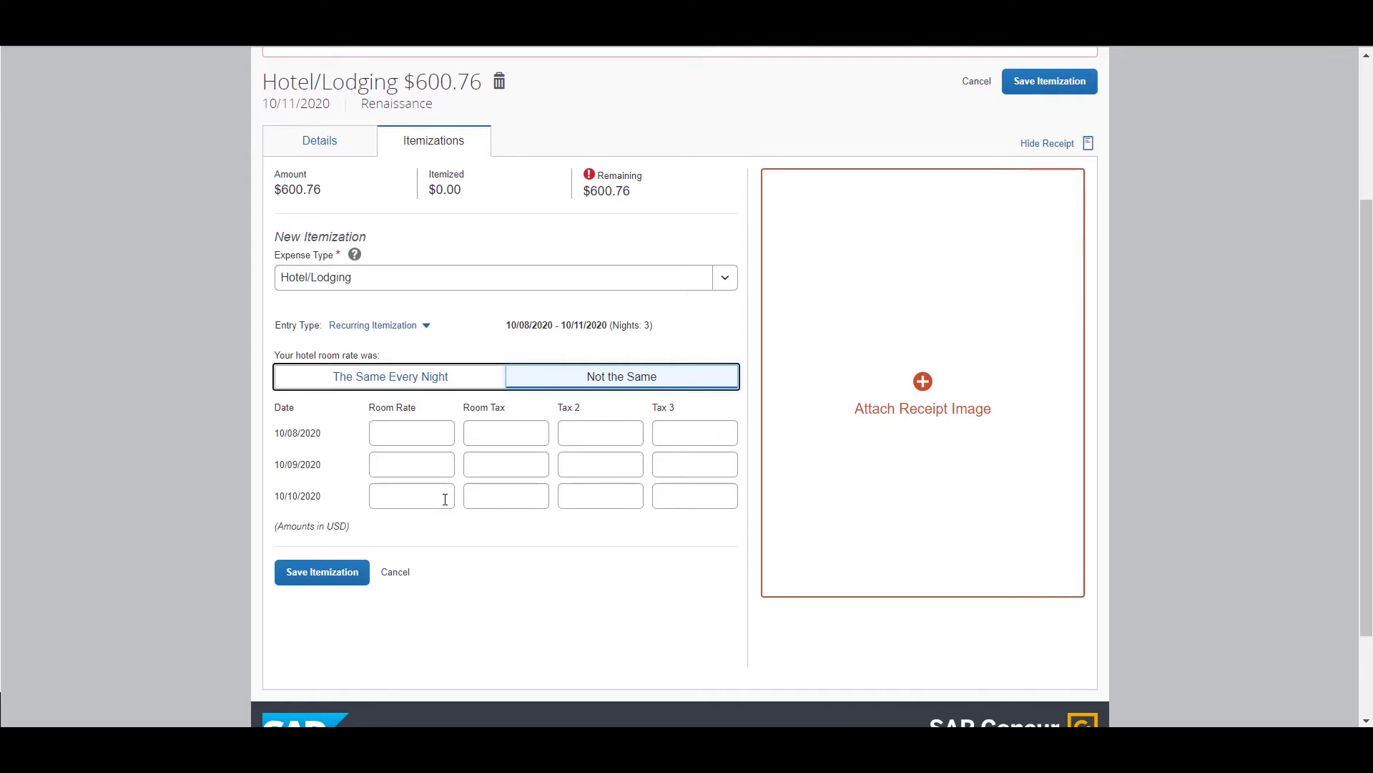
{"action": "left_click", "coordinate": [473, 388]}
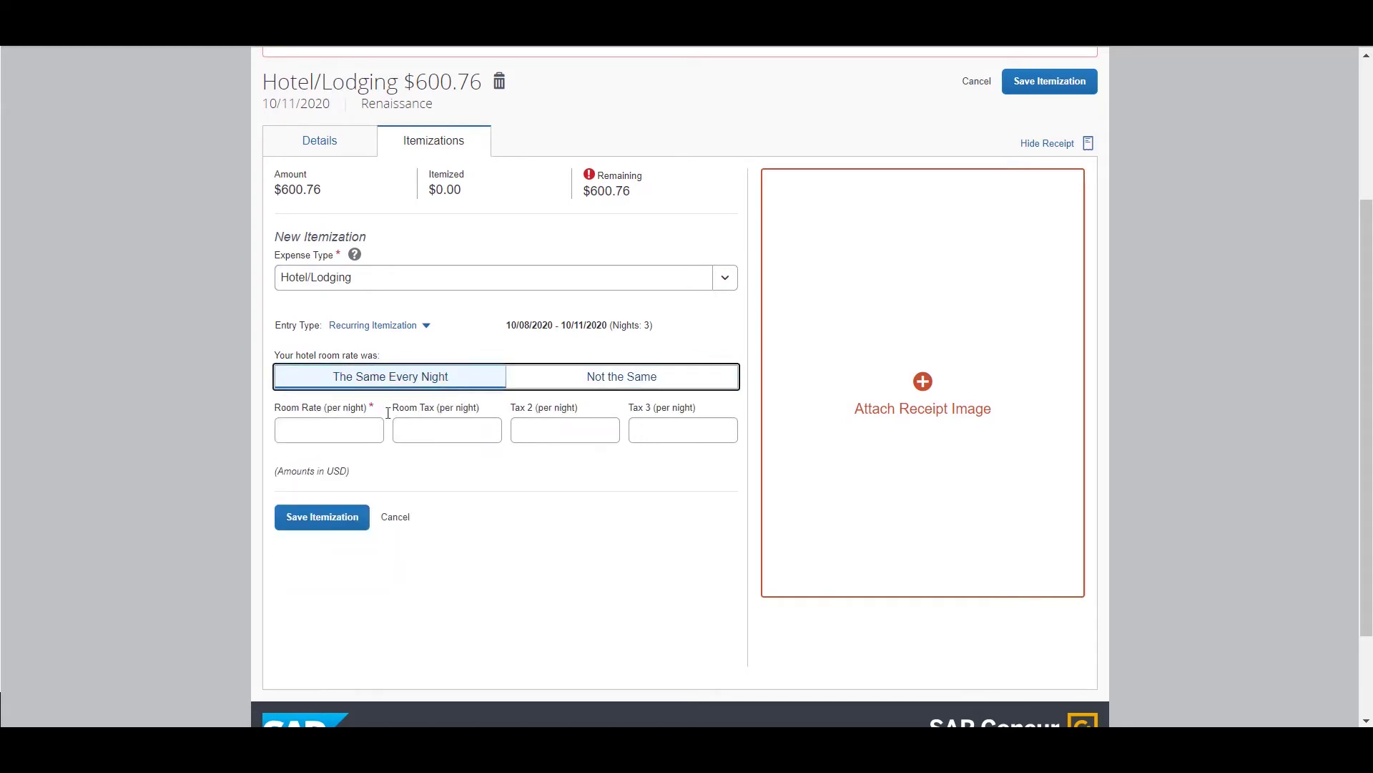
{"action": "left_click", "coordinate": [315, 433]}
{"action": "type", "text": "16"}
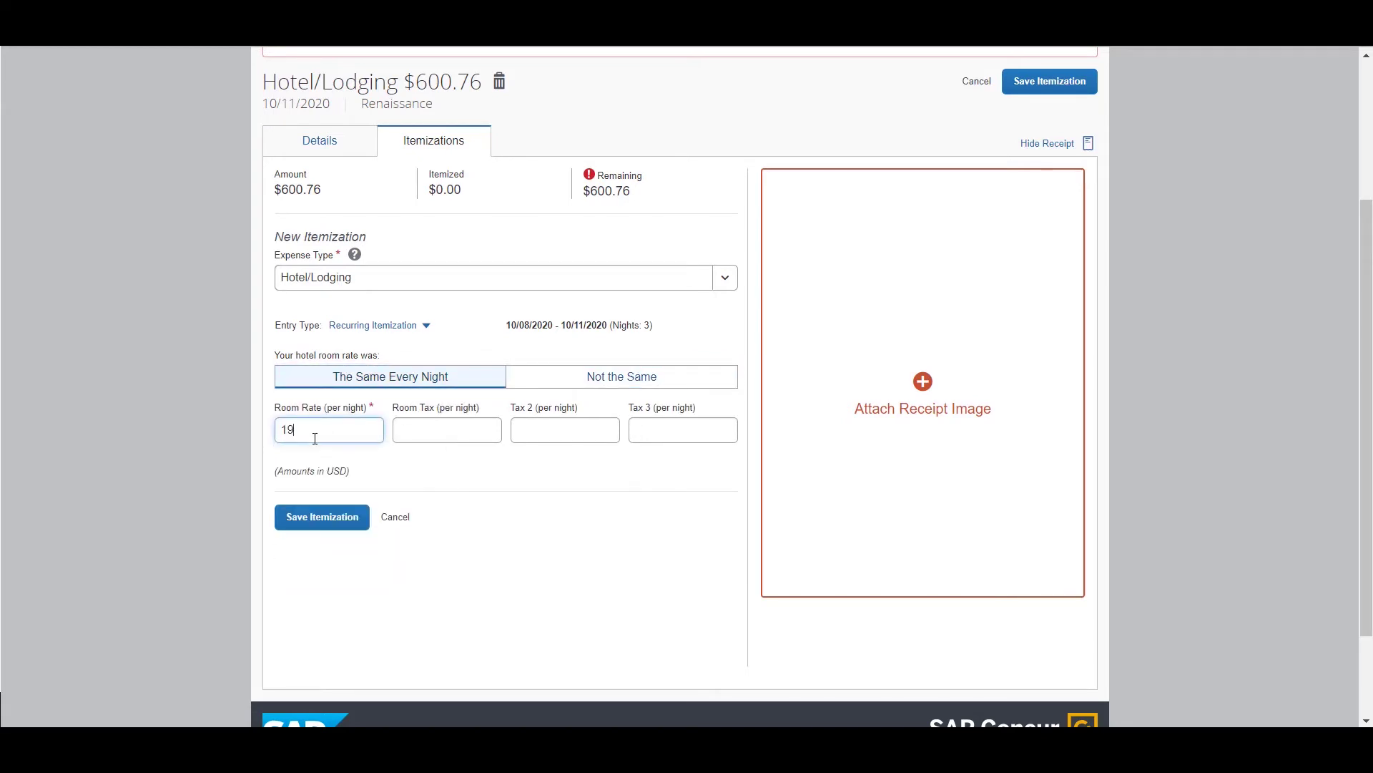
{"action": "key", "text": "Tab"}
{"action": "key", "text": "shift+Tab"}
{"action": "type", "text": "169"}
{"action": "key", "text": "Tab"}
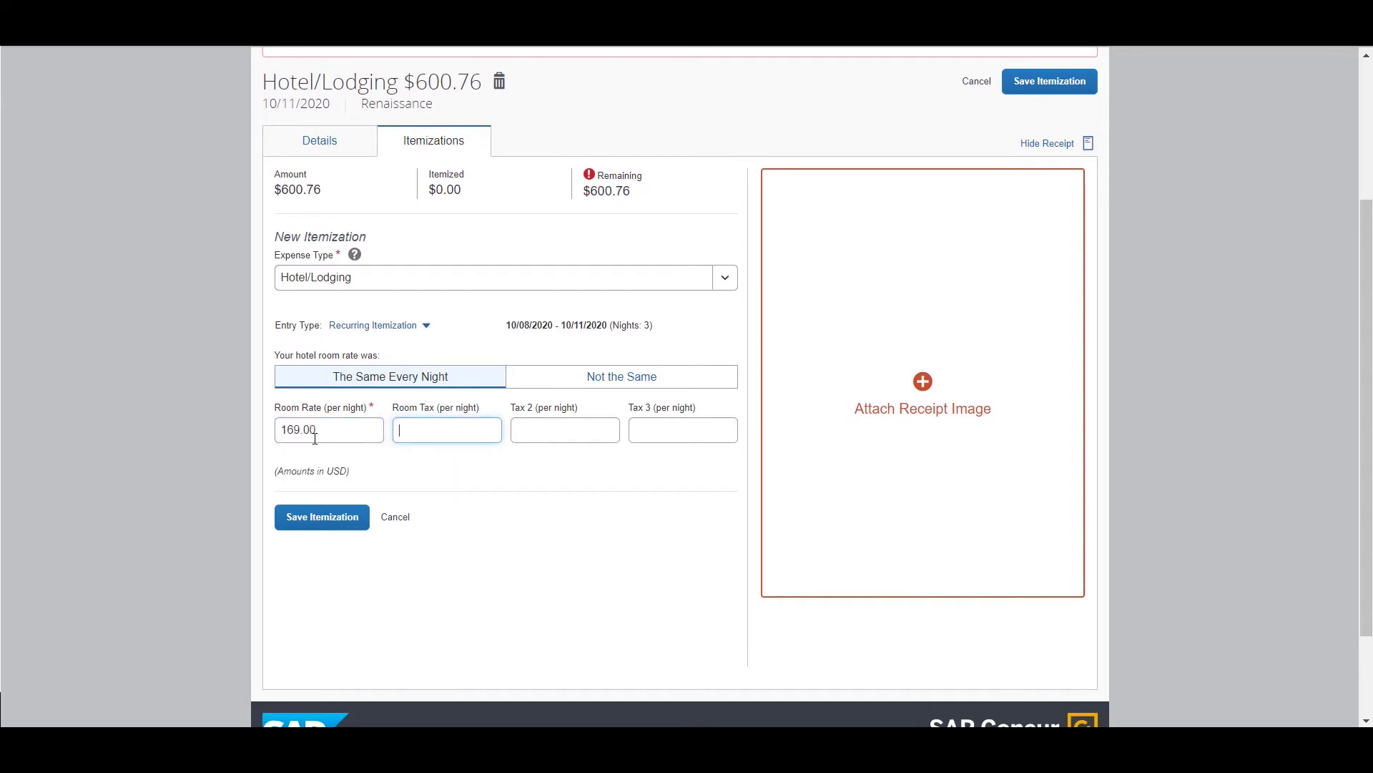
Step: Enter the nightly room tax 16.90, Tax 2 of 5.07 and Tax 3 of .95, and save the itemization
{"action": "type", "text": "16.9"}
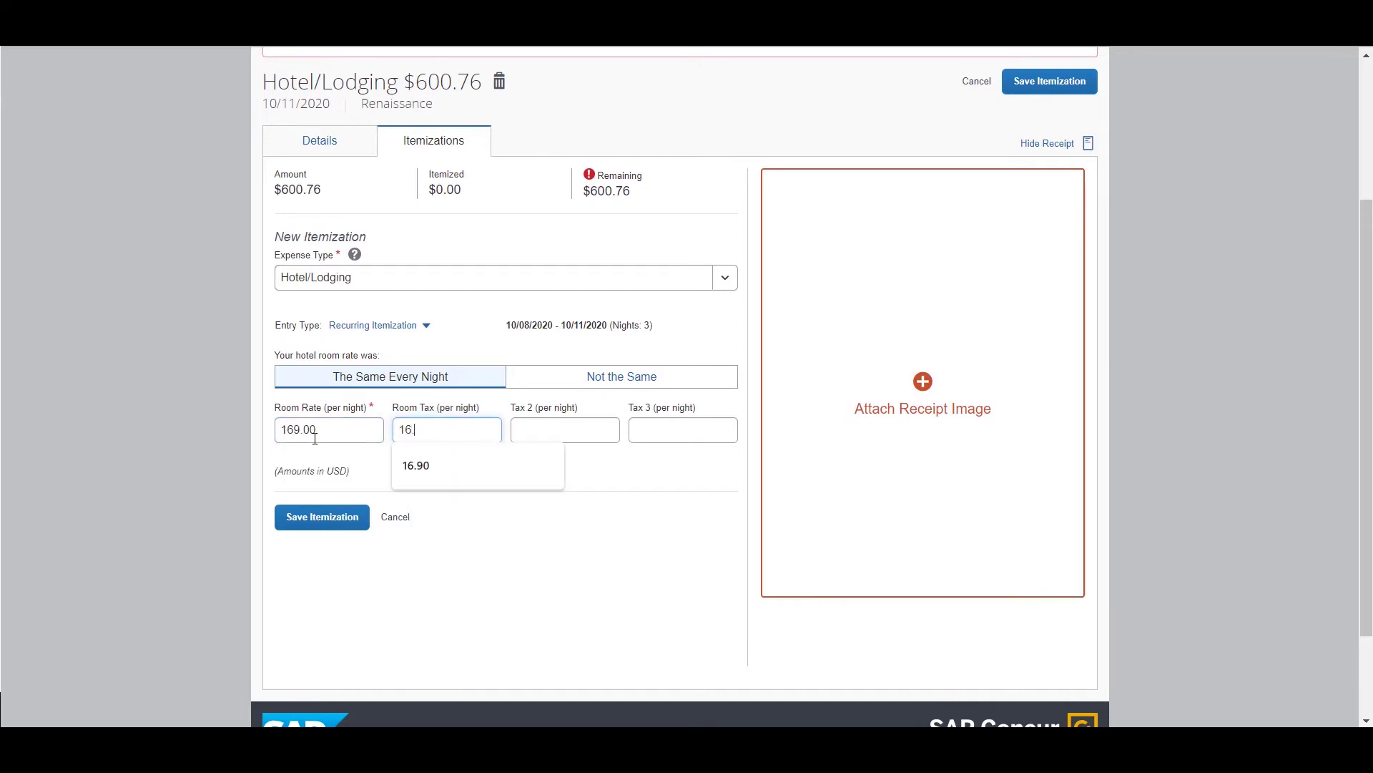
{"action": "key", "text": "Tab"}
{"action": "type", "text": "5.07"}
{"action": "key", "text": "Tab"}
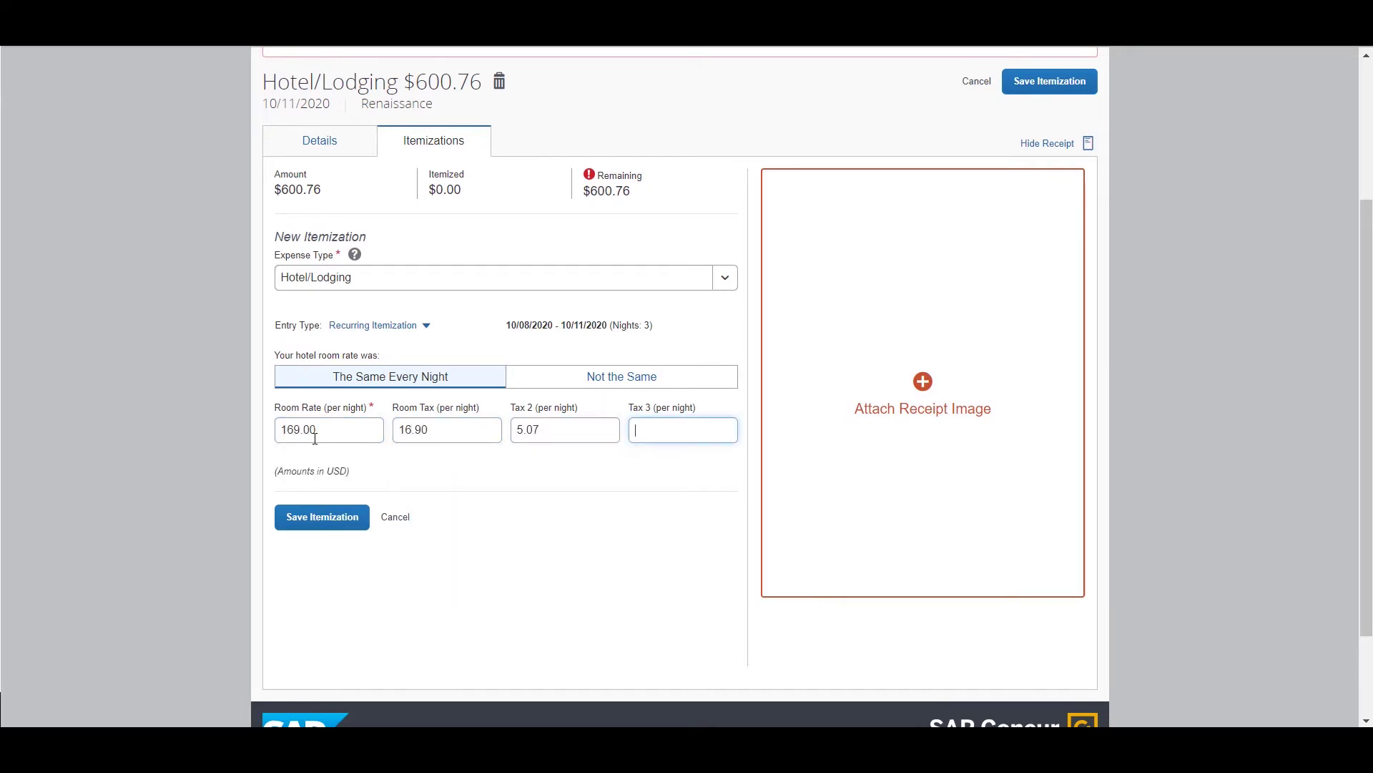
{"action": "type", "text": ".95"}
{"action": "left_click", "coordinate": [342, 518]}
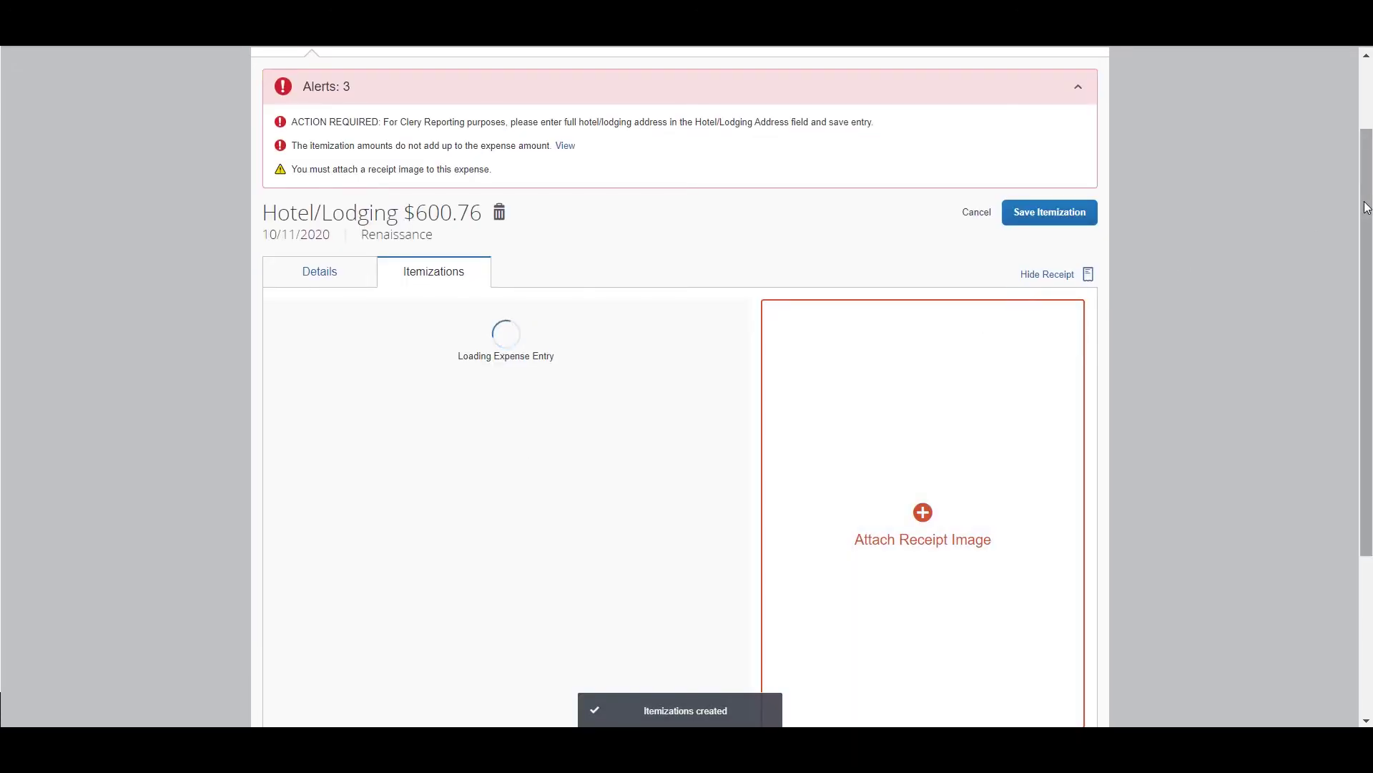
Step: Add and save a Team/Group Meals itemization of 25 dollars for the remaining hotel charge
{"action": "left_click_drag", "start_coordinate": [1366, 207], "coordinate": [1369, 235]}
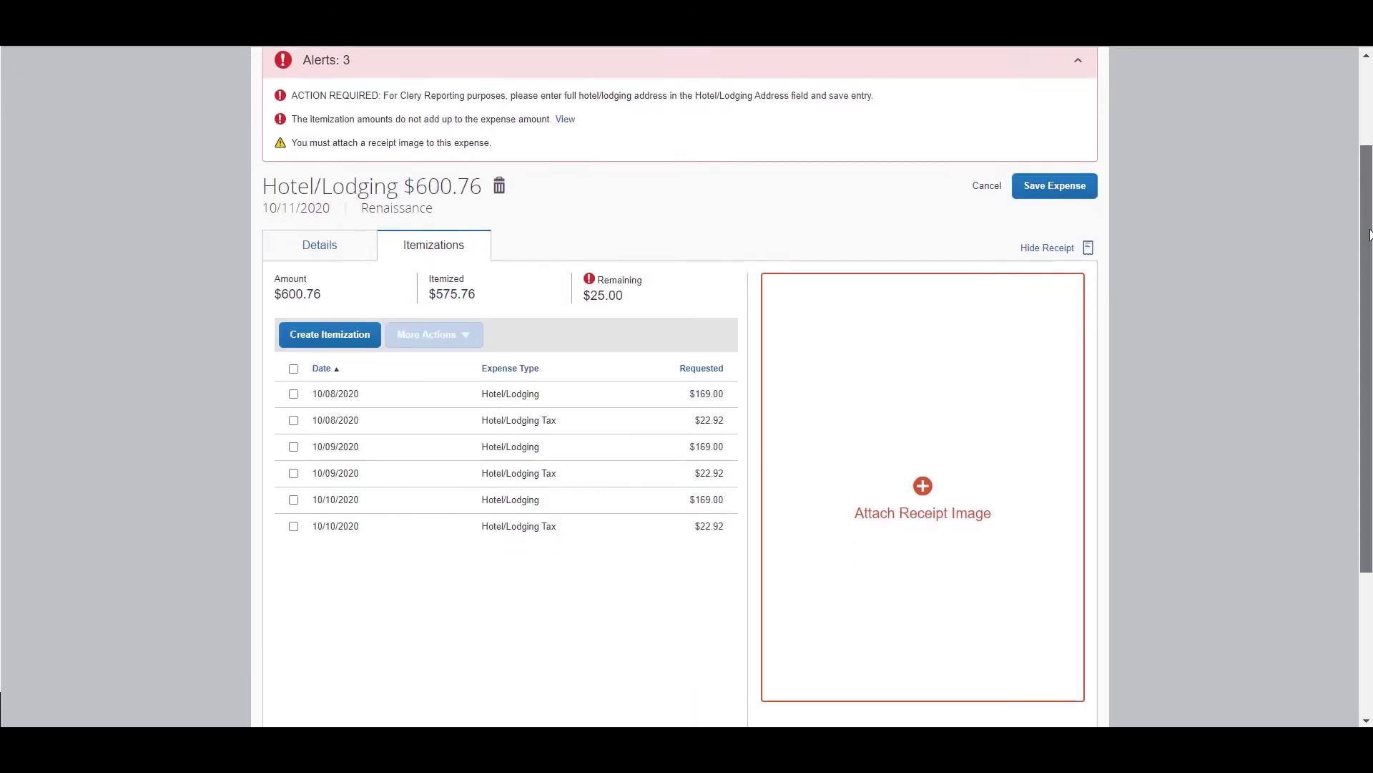
{"action": "scroll", "coordinate": [1142, 281], "scroll_direction": "down", "scroll_amount": 2}
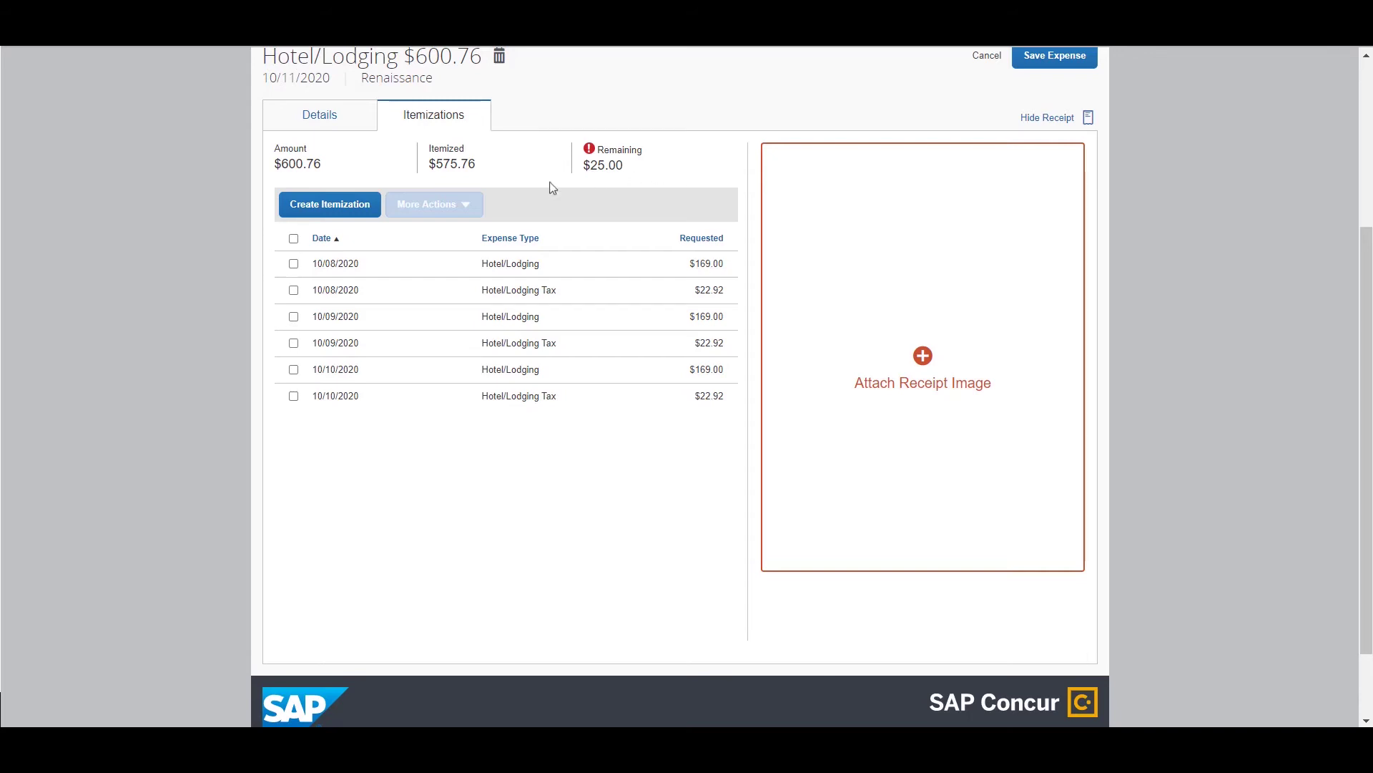
{"action": "left_click", "coordinate": [363, 207]}
{"action": "left_click", "coordinate": [364, 257]}
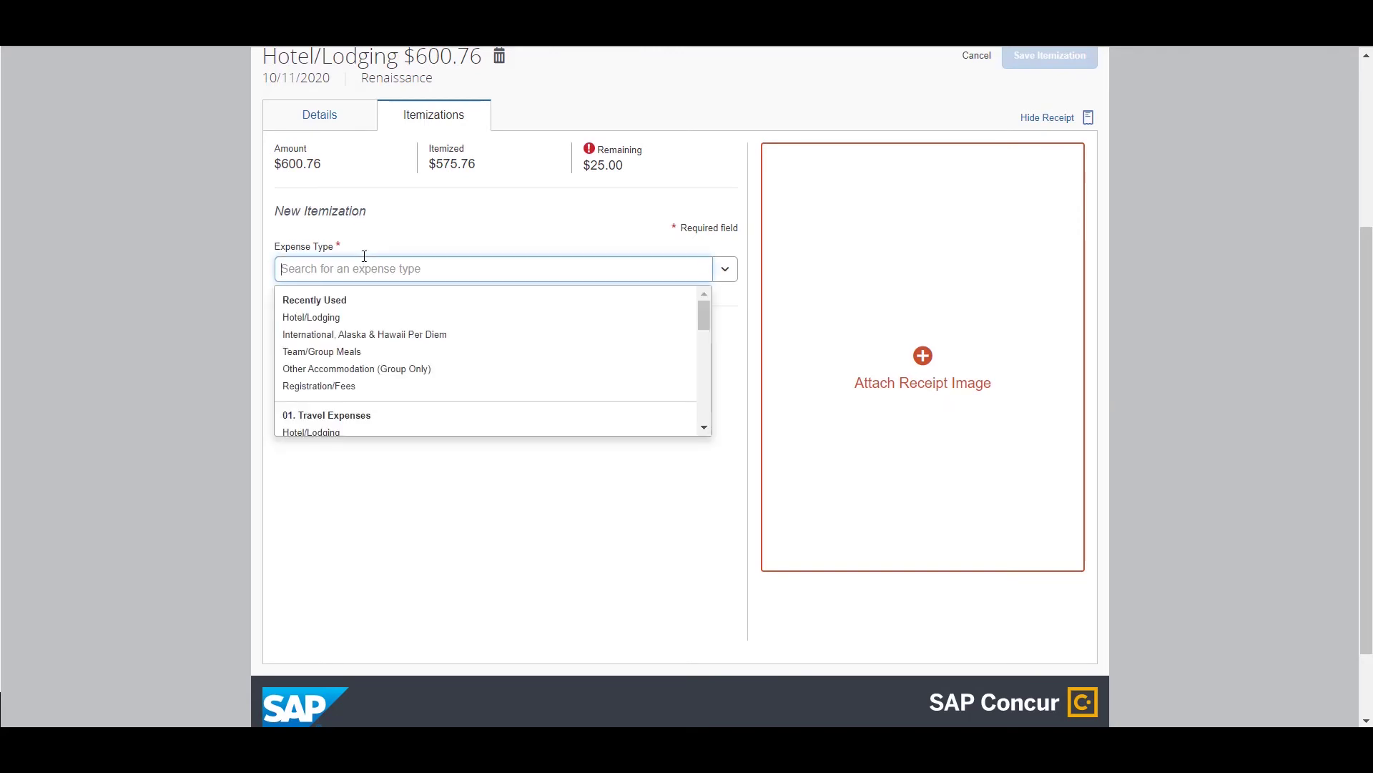
{"action": "left_click", "coordinate": [345, 354]}
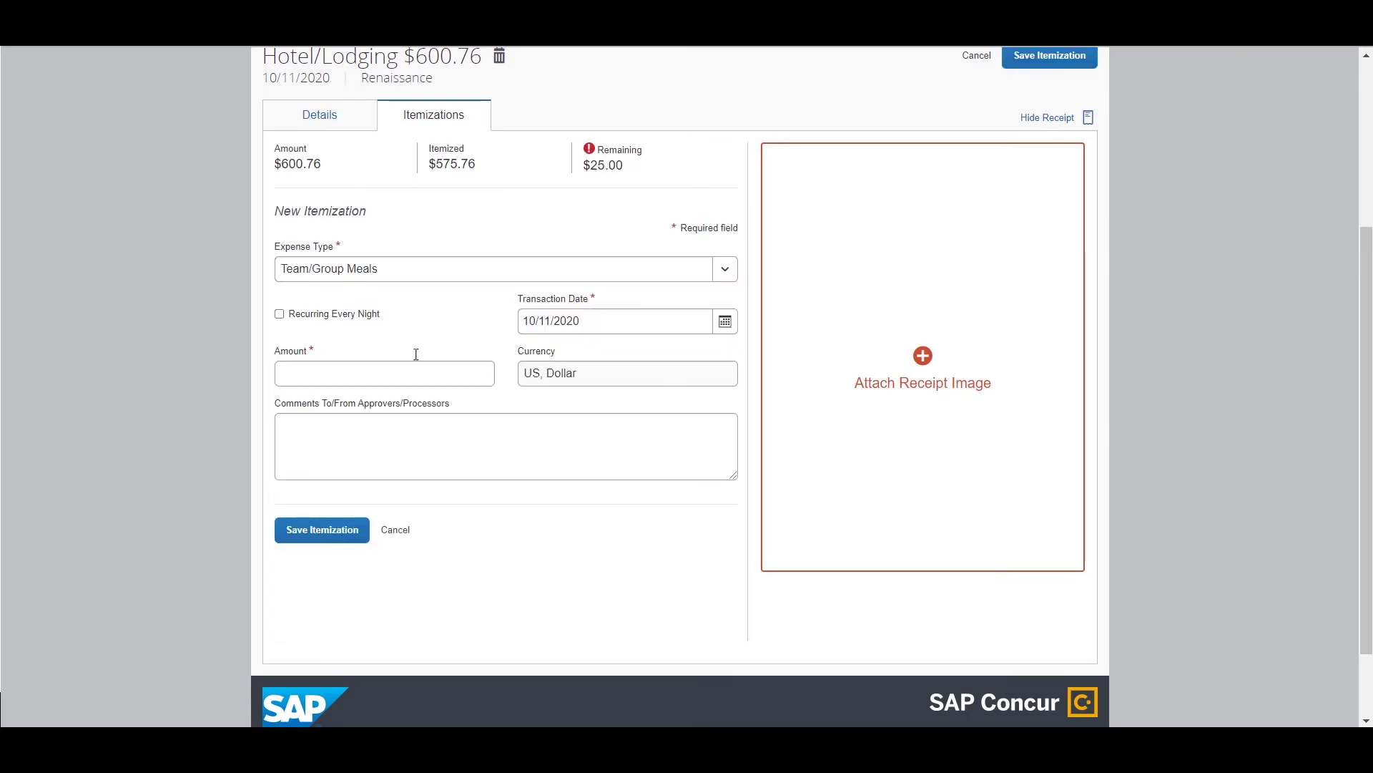
{"action": "left_click", "coordinate": [393, 369]}
{"action": "type", "text": "25"}
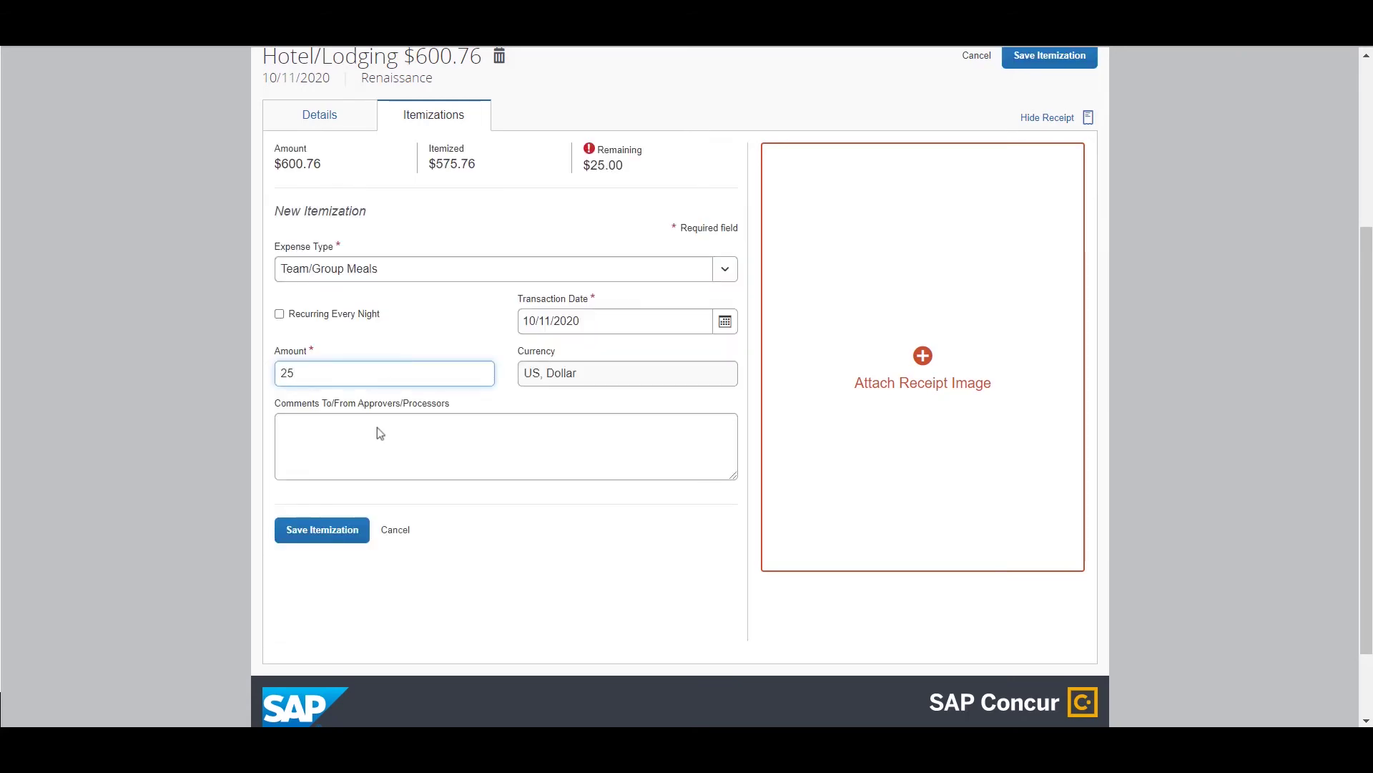
{"action": "left_click", "coordinate": [355, 530]}
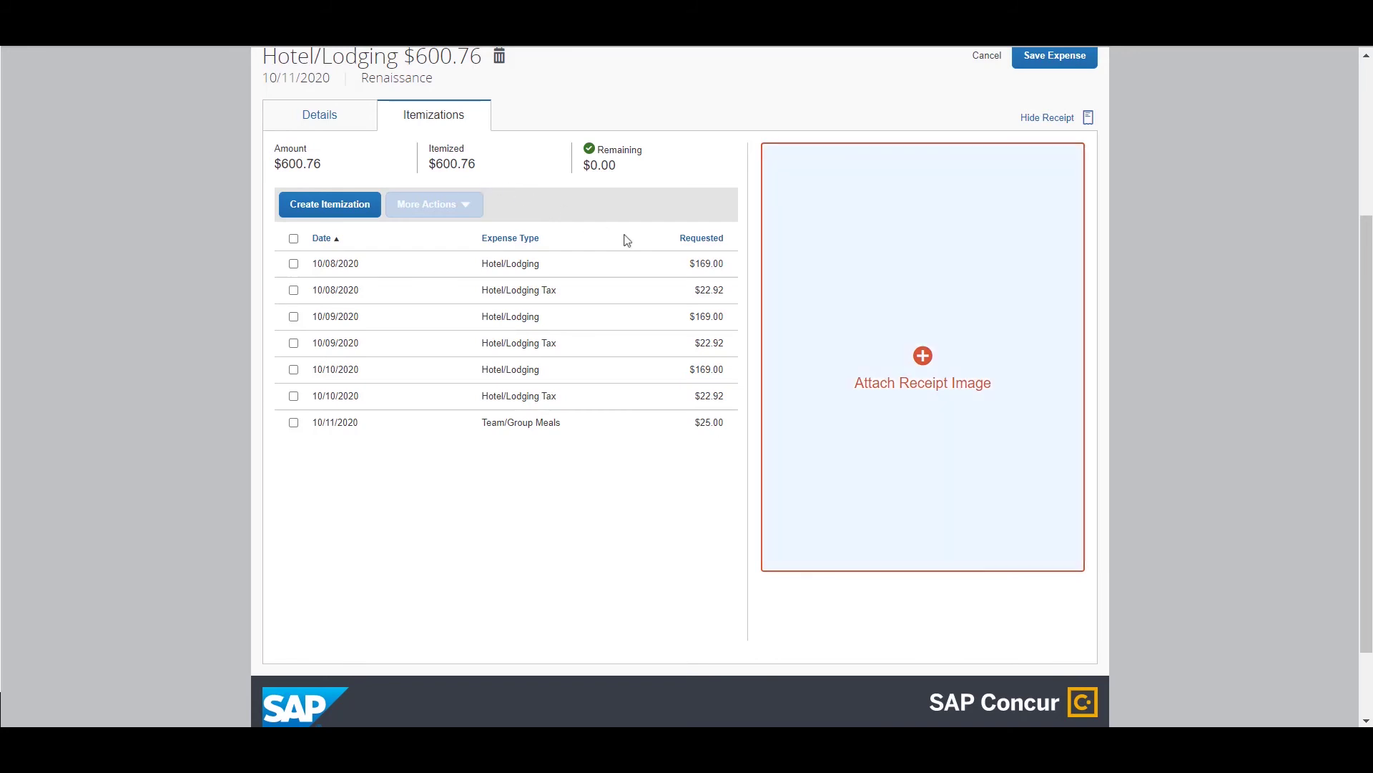
Step: Attach the available receipt hotel example1.pdf to the hotel expense and save the expense from its details
{"action": "left_click", "coordinate": [922, 357]}
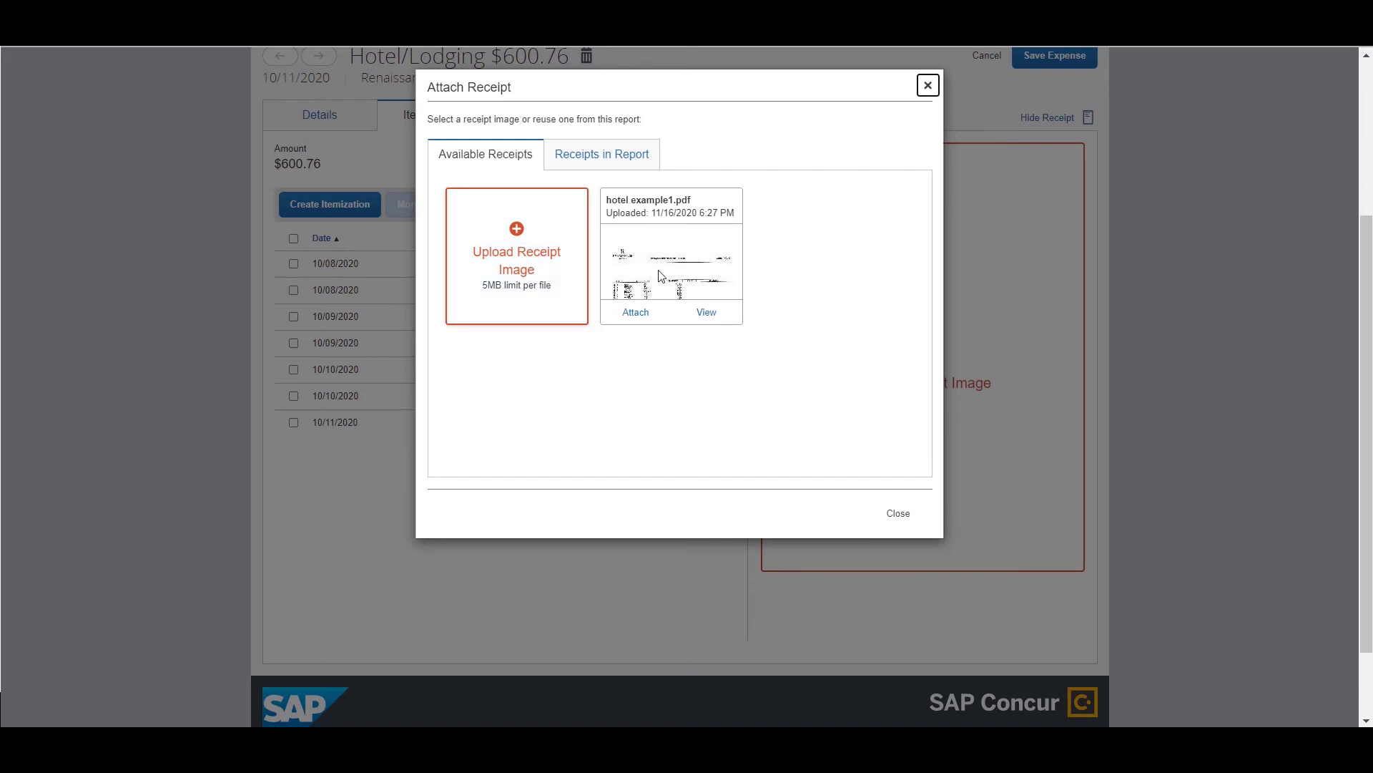
{"action": "left_click", "coordinate": [636, 313]}
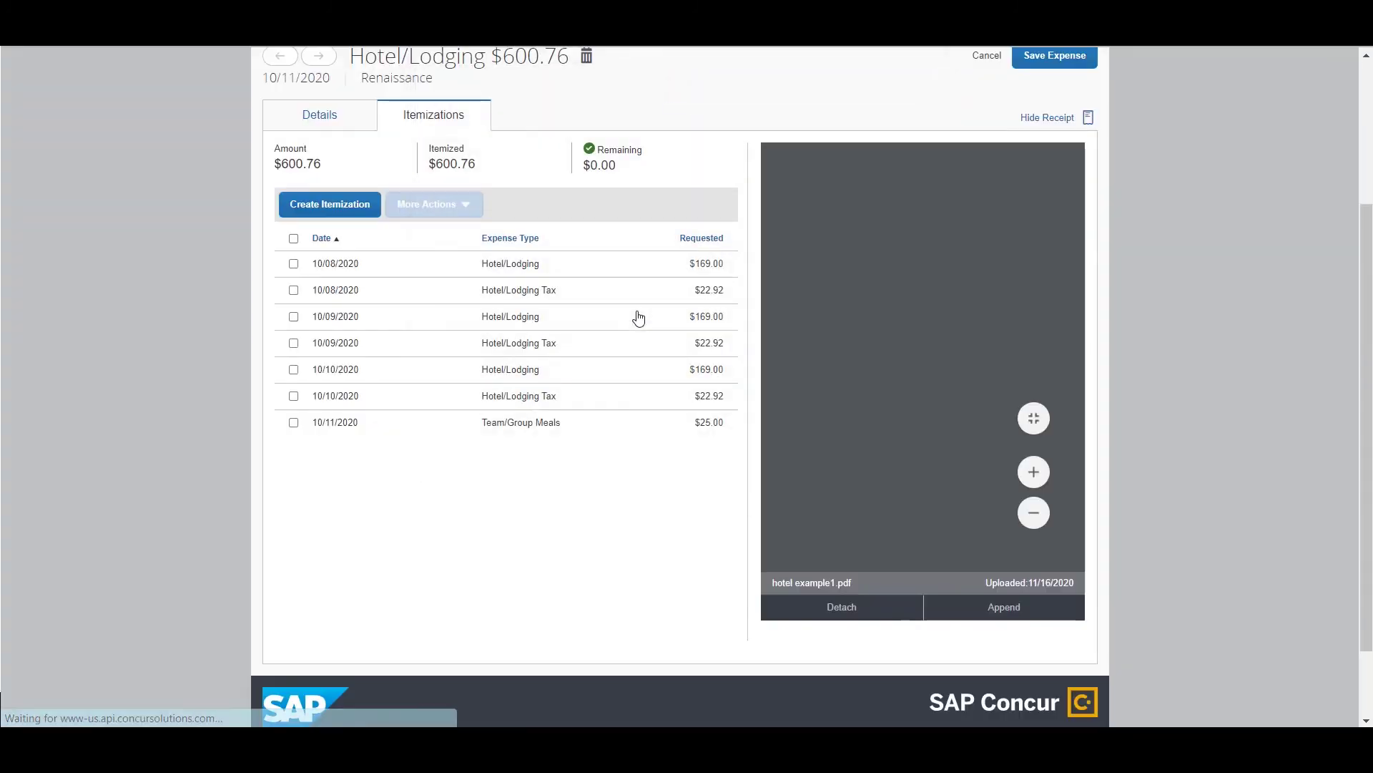
{"action": "left_click", "coordinate": [1029, 470]}
{"action": "left_click", "coordinate": [1030, 470]}
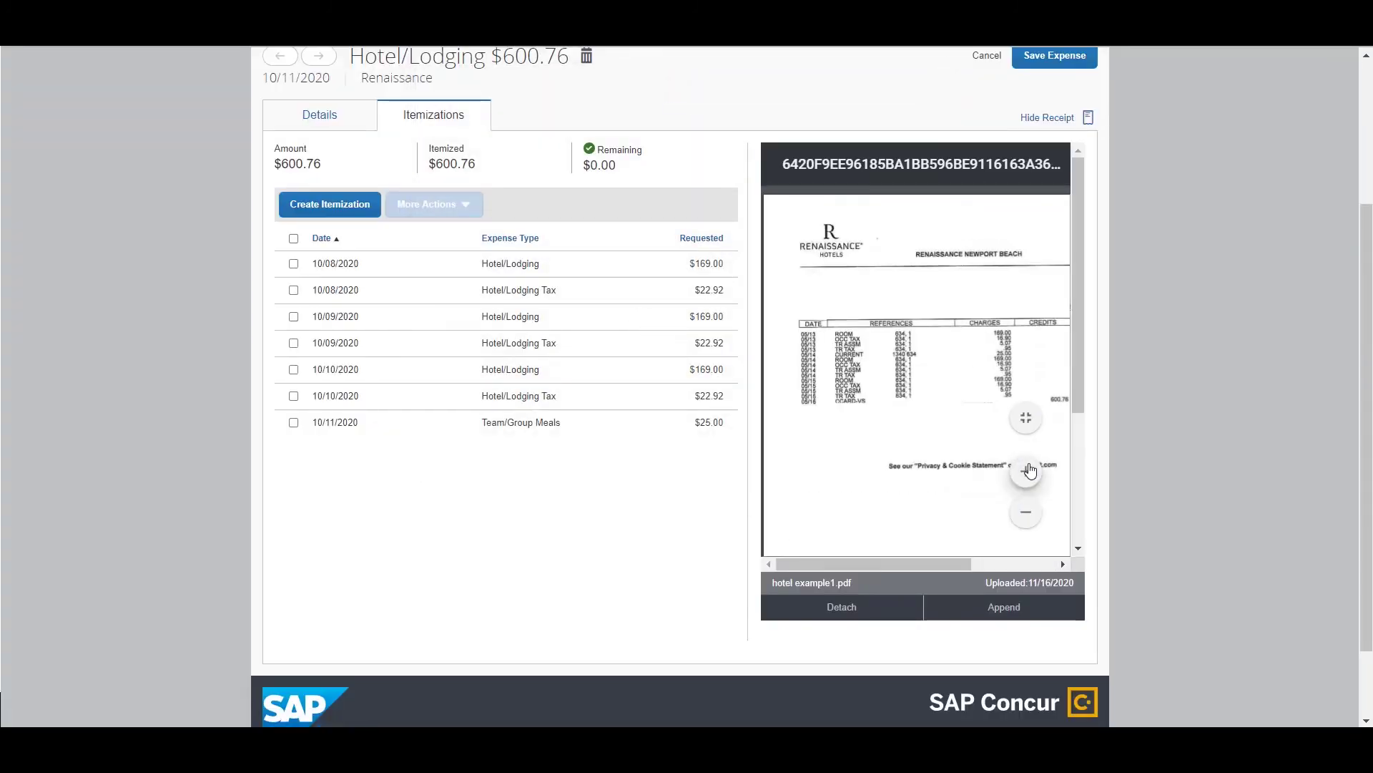
{"action": "left_click", "coordinate": [1029, 470]}
{"action": "left_click_drag", "start_coordinate": [900, 565], "coordinate": [946, 558]}
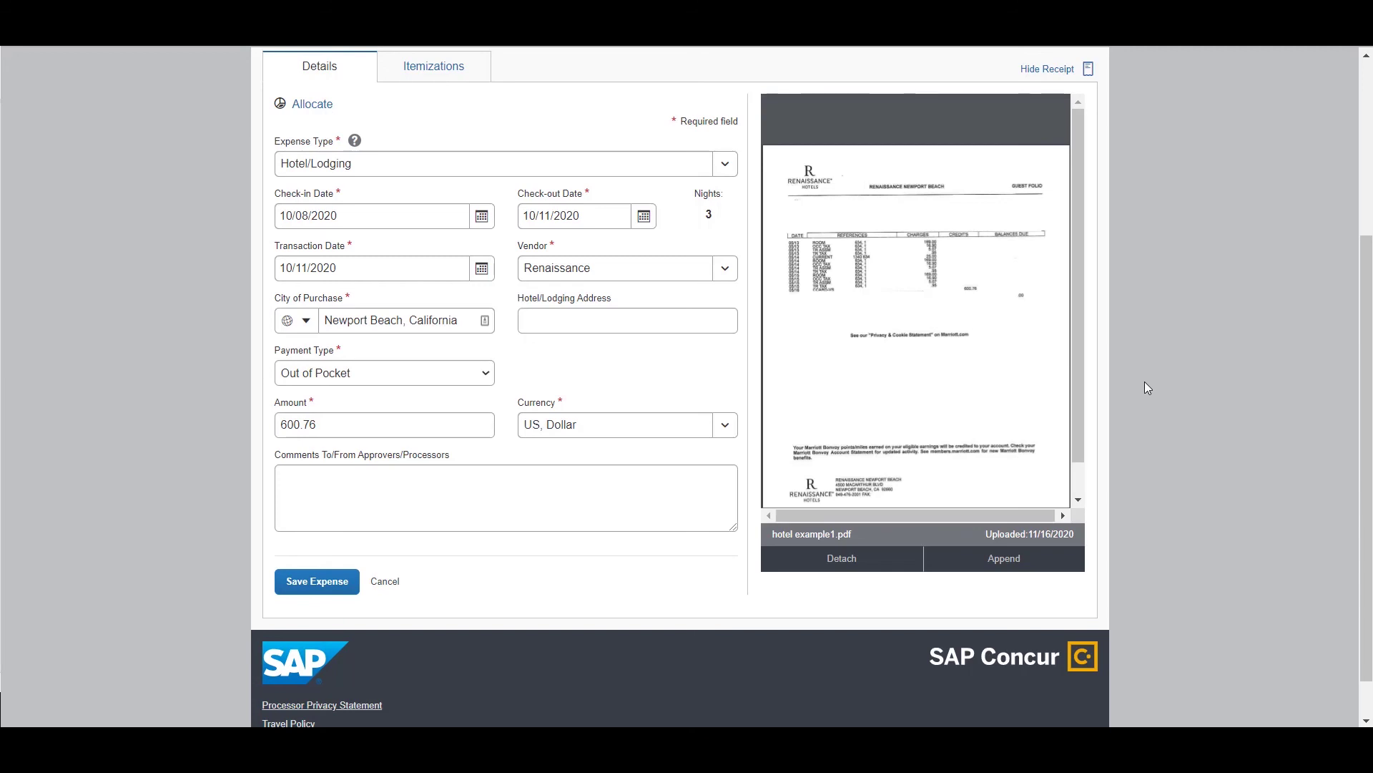
{"action": "left_click", "coordinate": [356, 577]}
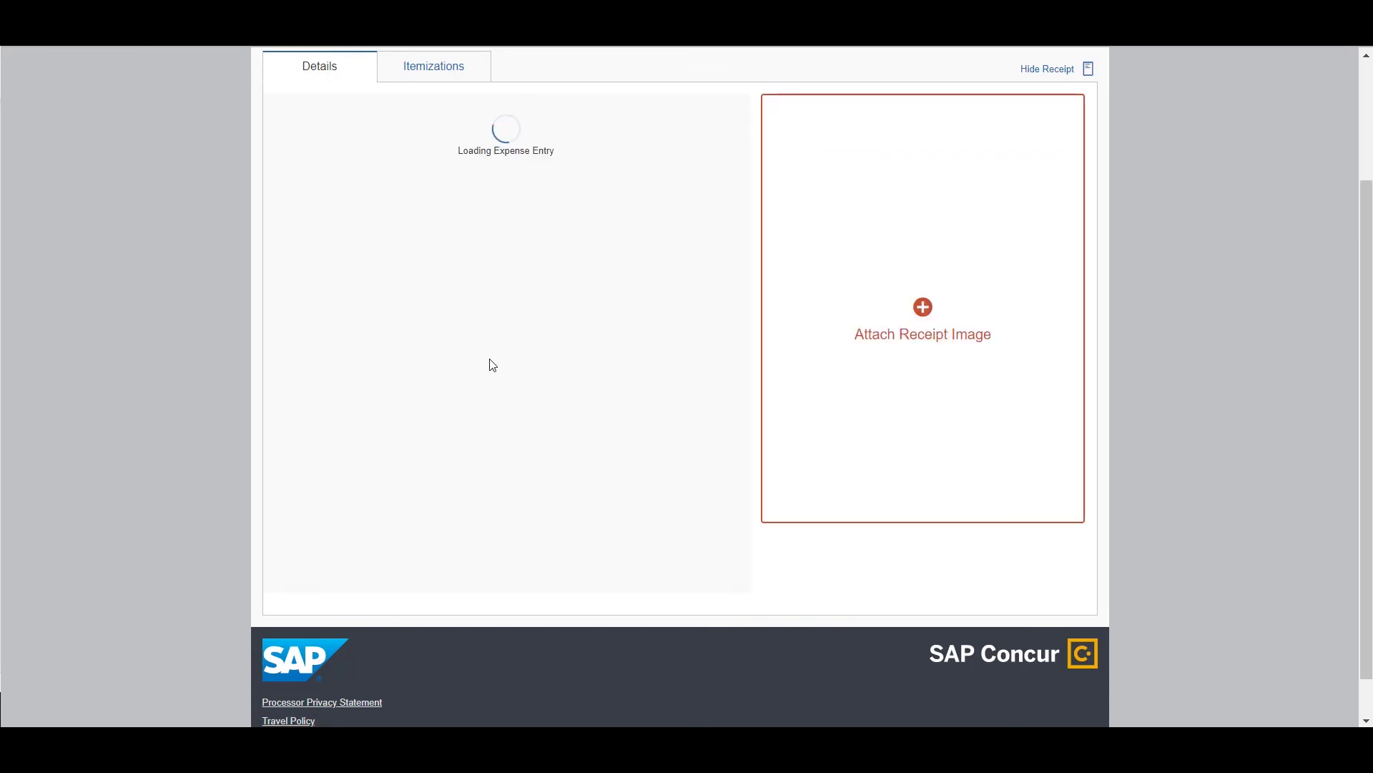